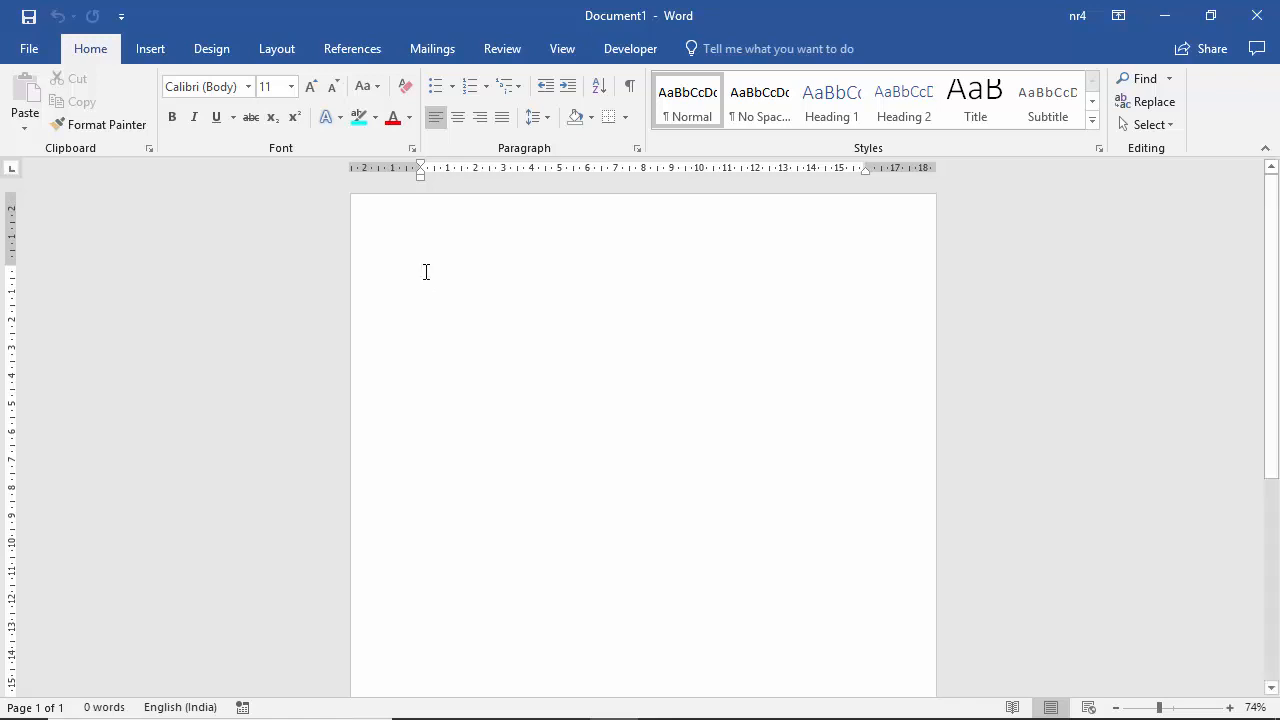
- Enter the title "Table of contents" and set its font size to 16
type("Table of contents")
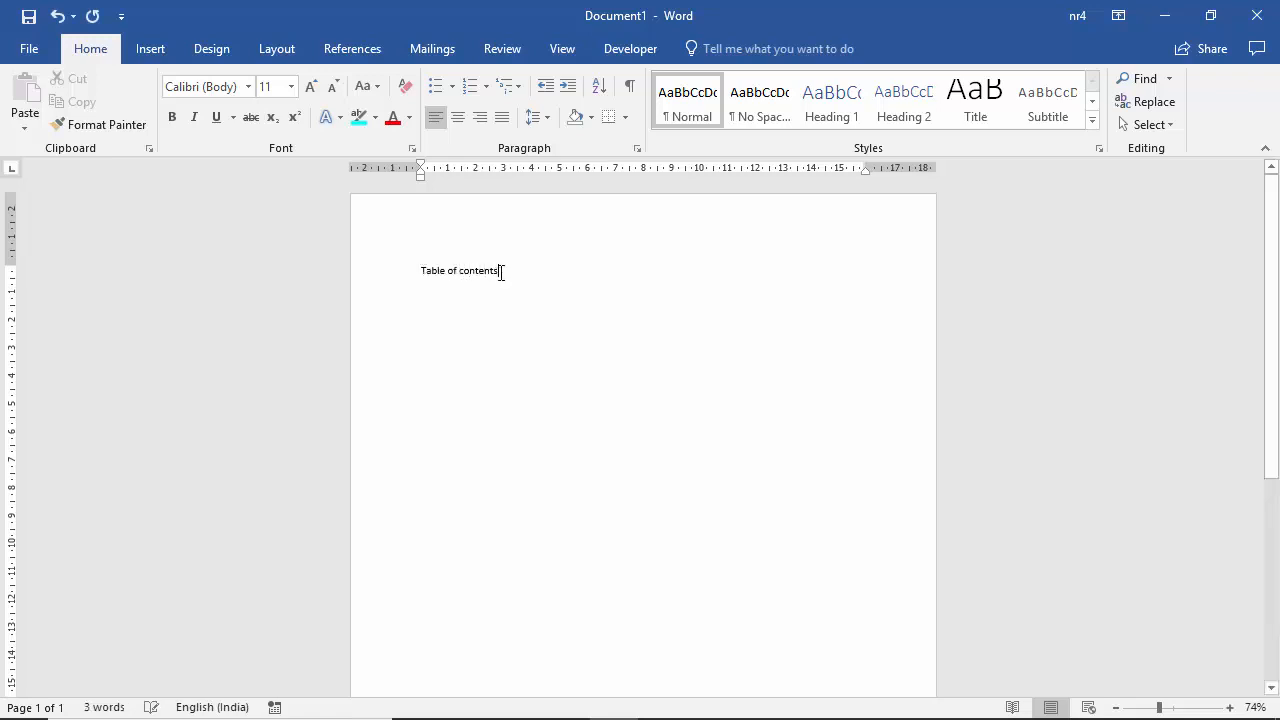
left_click_drag(501, 272, 414, 269)
left_click(290, 87)
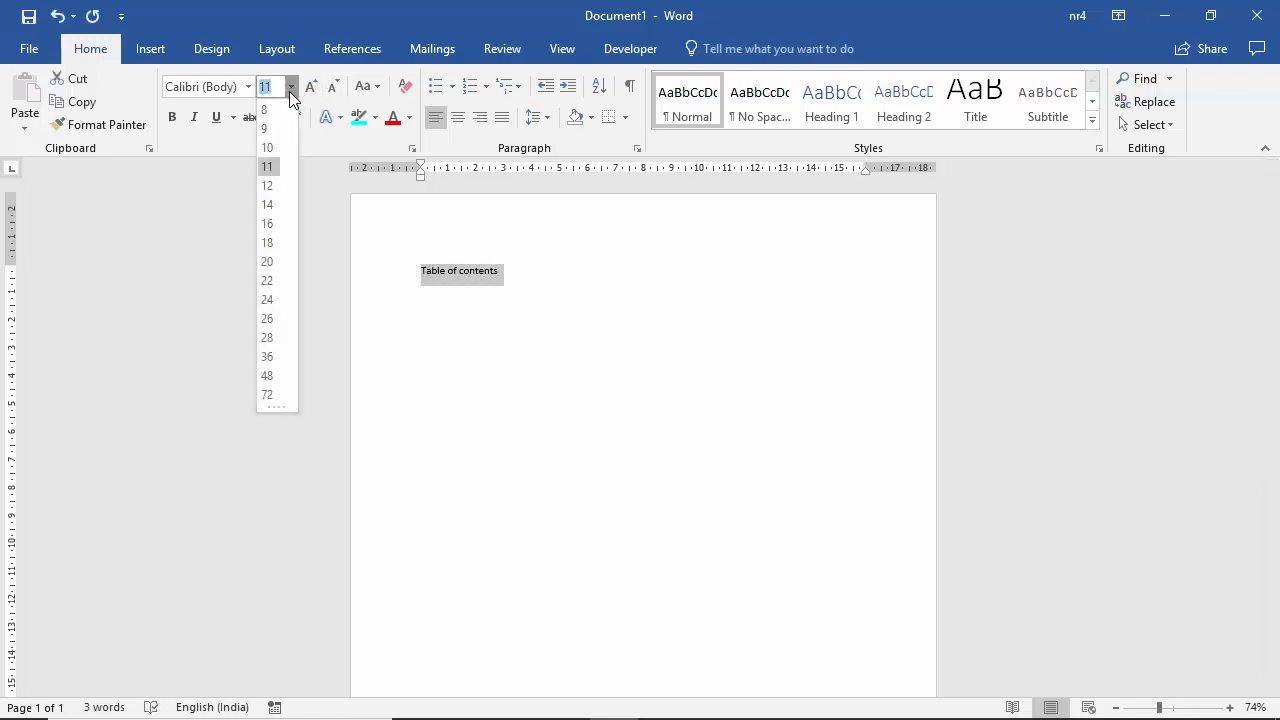
left_click(273, 224)
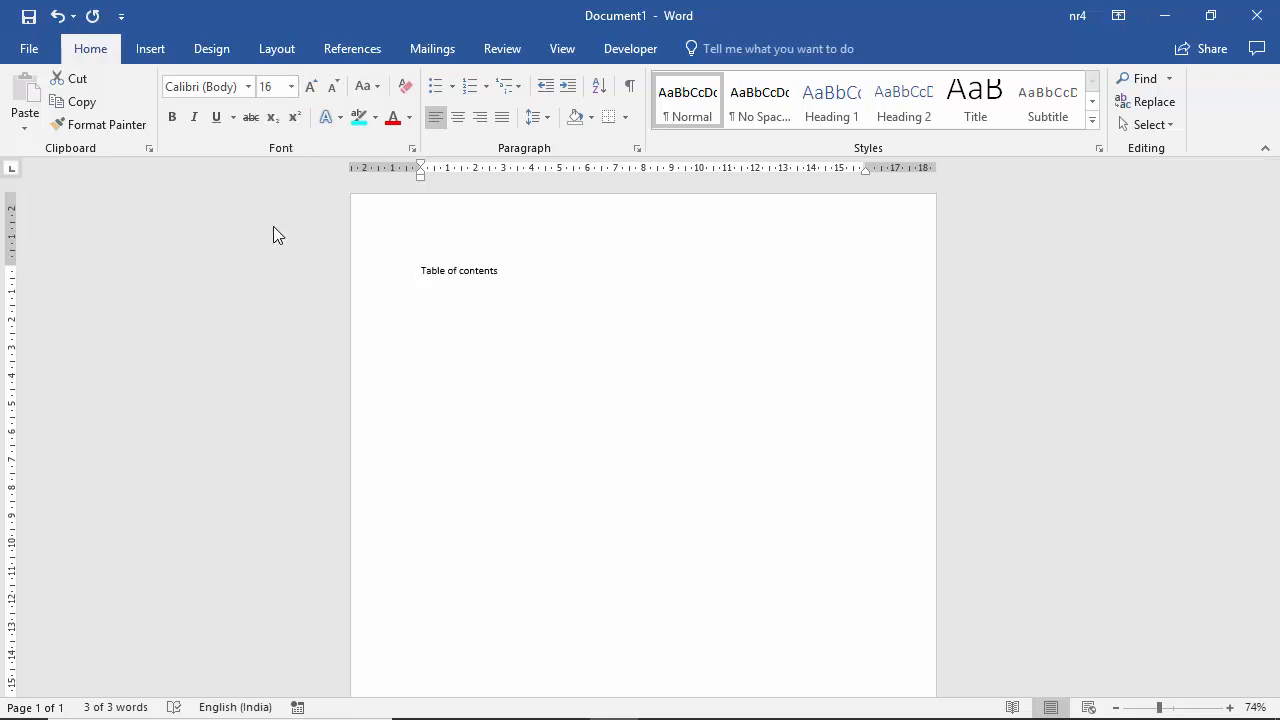
left_click(522, 282)
left_click(542, 279)
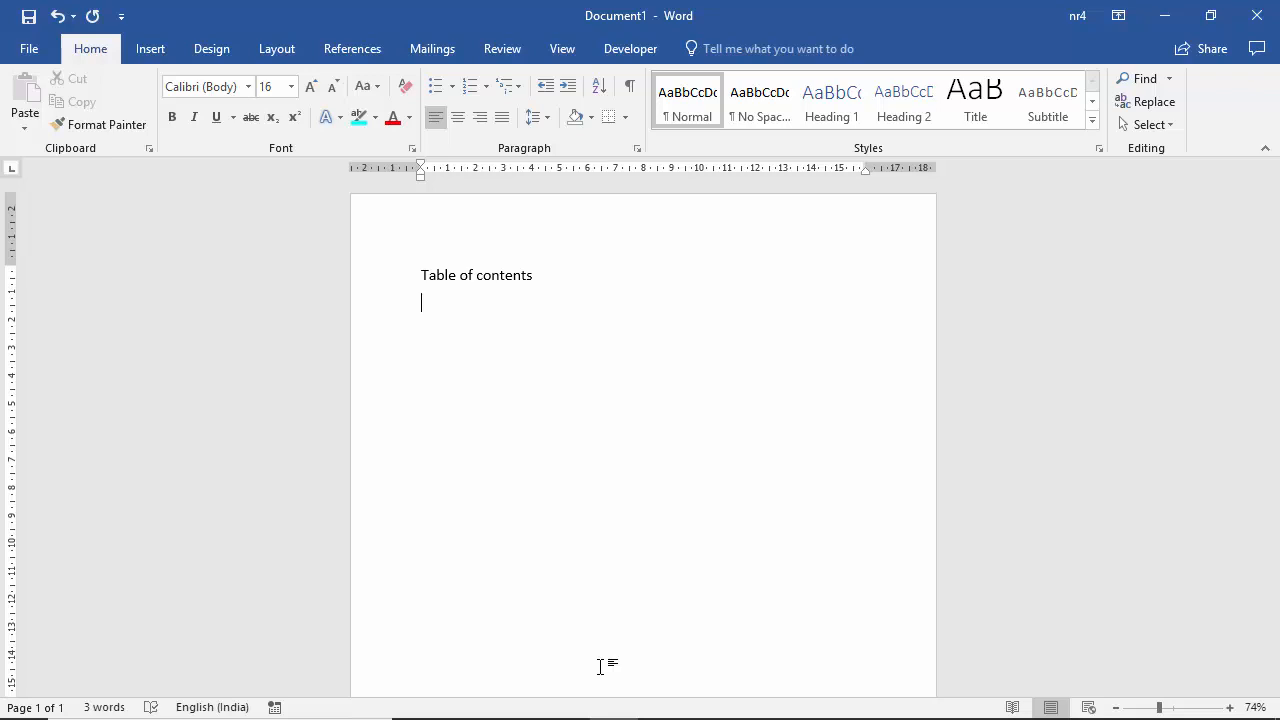
- Add the entries Lesson 1, Lesson 2, Lesson 3 and Lesson 4 on separate lines below the title
type("Chap")
key("BackSpace")
key("BackSpace")
key("BackSpace")
key("BackSpace")
type("Lesson 1")
key("Return")
type("Lesson 2 Lesson ")
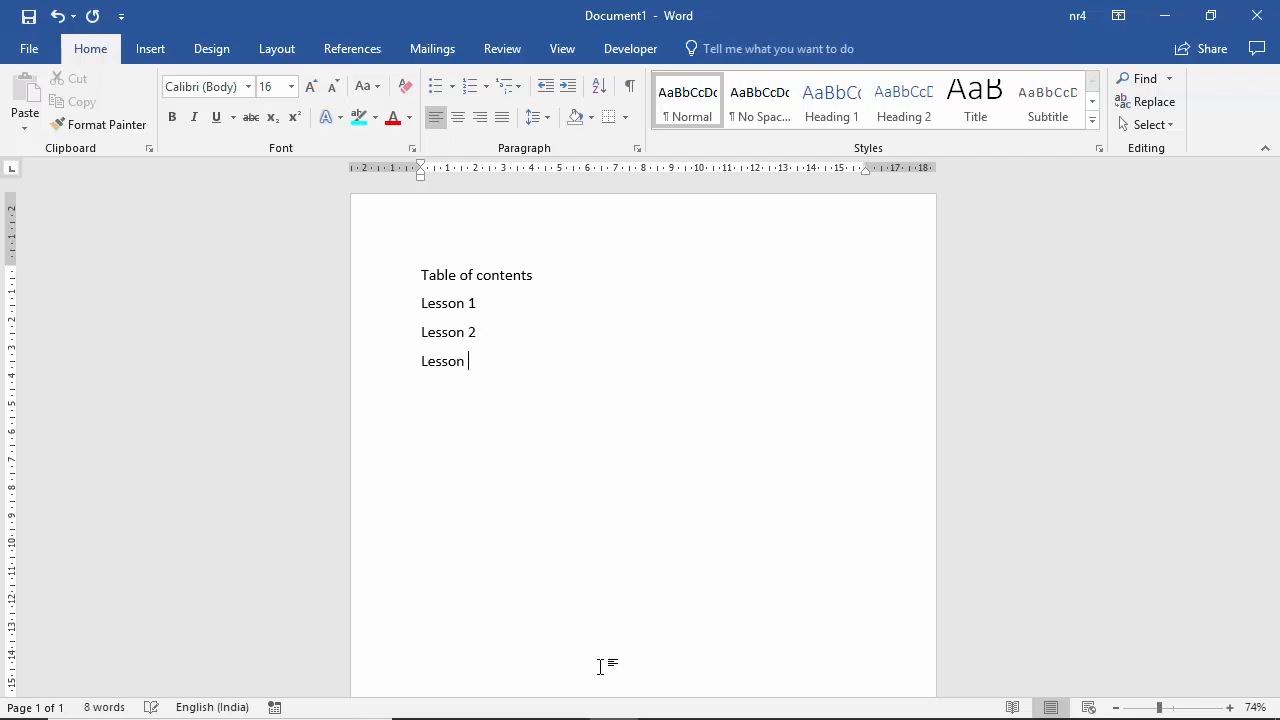
type("3 ")
type("Lesson")
type(" 4")
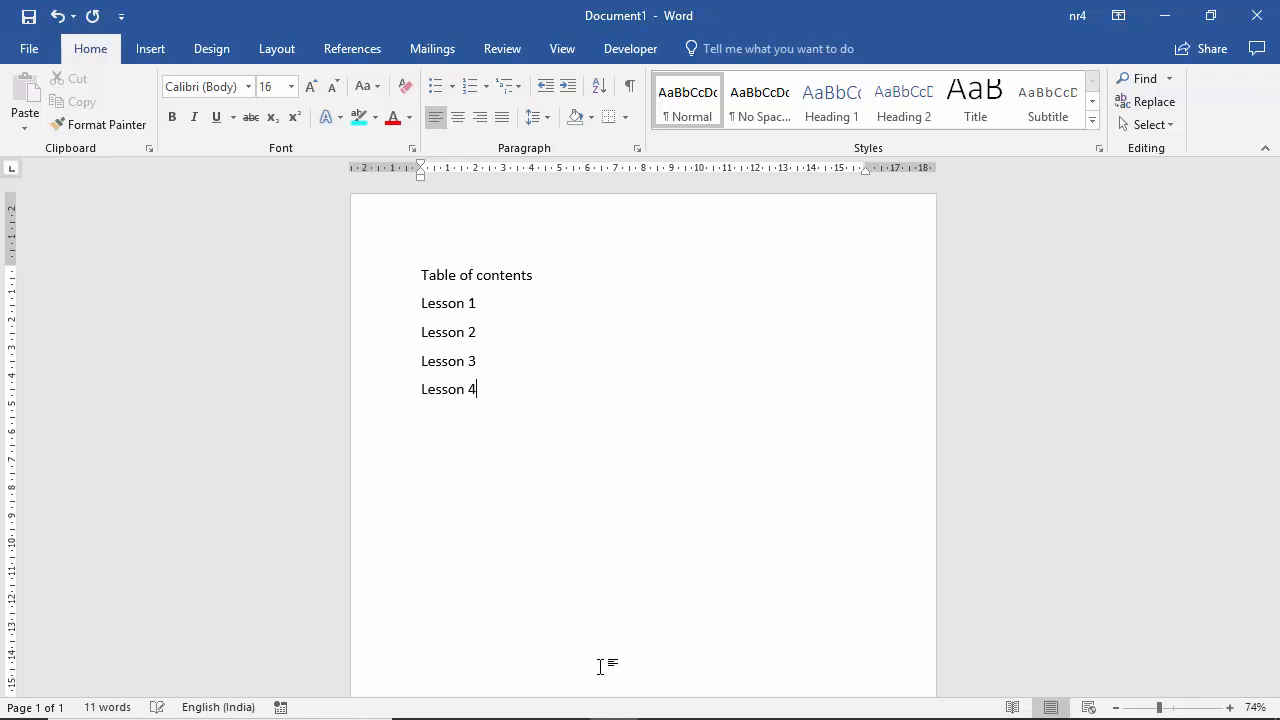
- Append Page 1, Page 2, Page 3 and Page 4 to the ends of the matching lesson lines
left_click(501, 300)
type("Page 1")
key("Down")
type("Page 2")
key("Down")
type("Page 3")
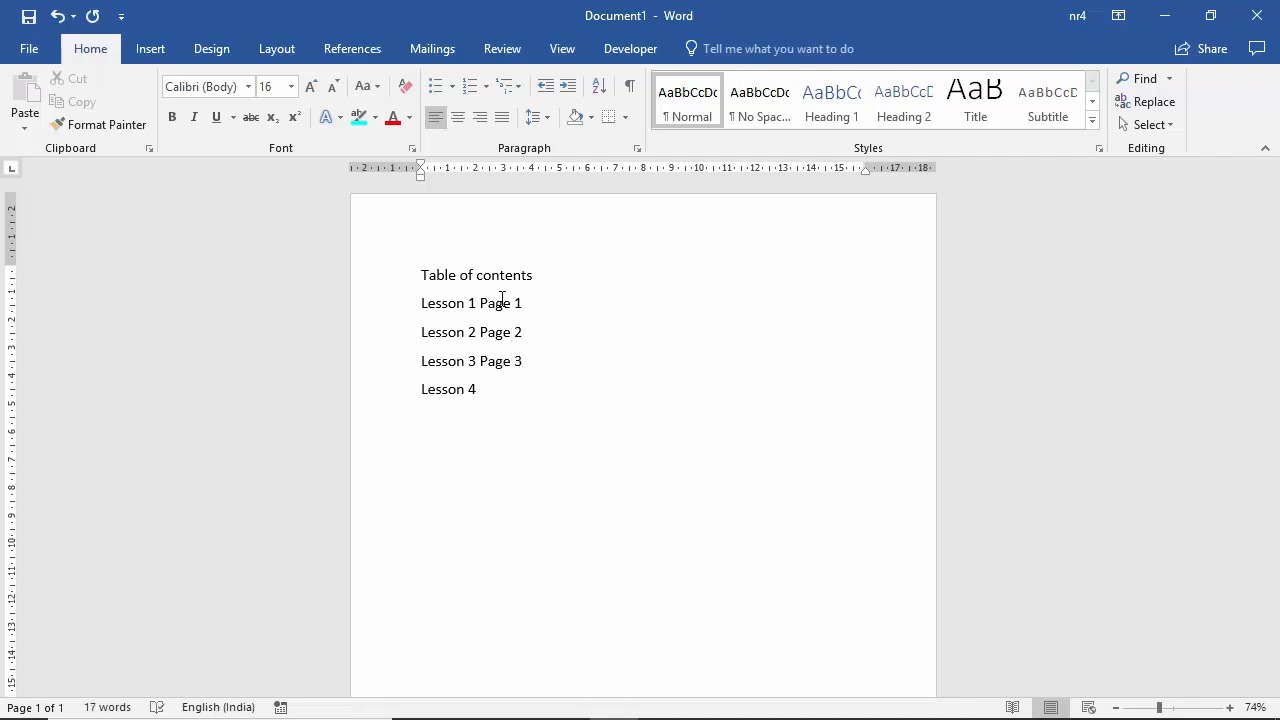
key("Down")
type("Page 4")
- Cycle the ruler's tab selector through all tab and indent types, back to Left Tab
left_click(11, 172)
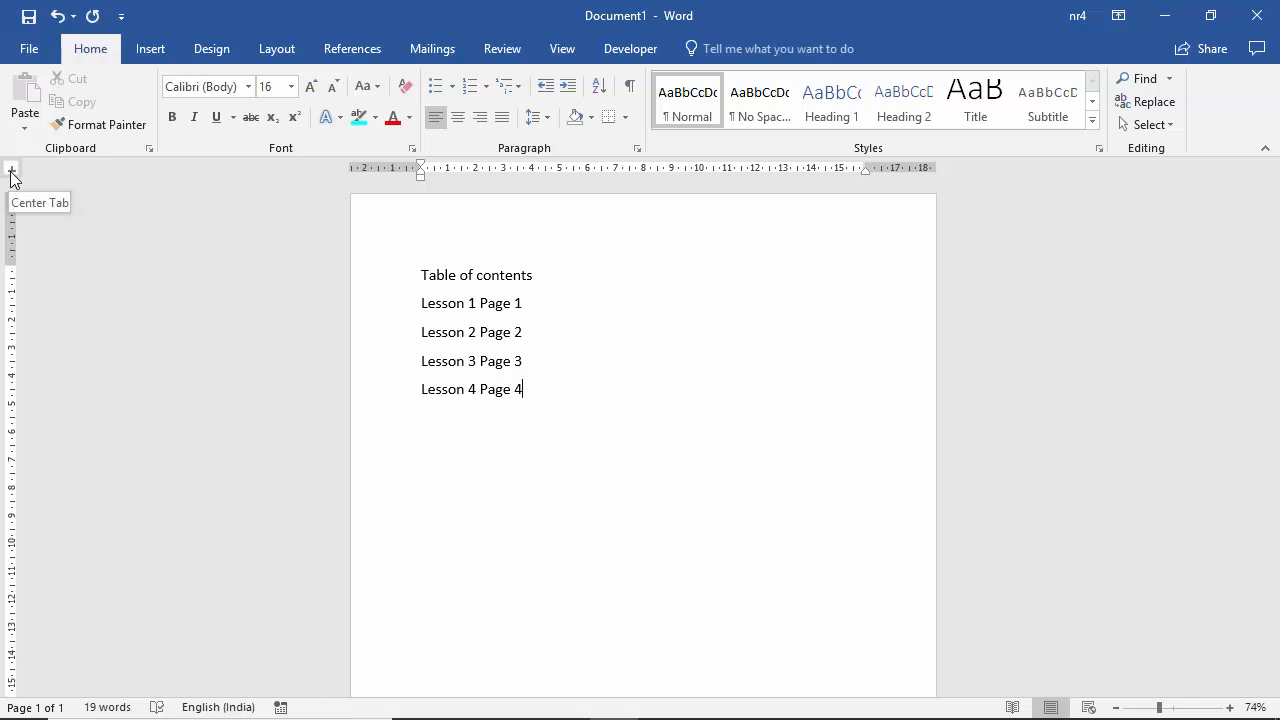
left_click(13, 174)
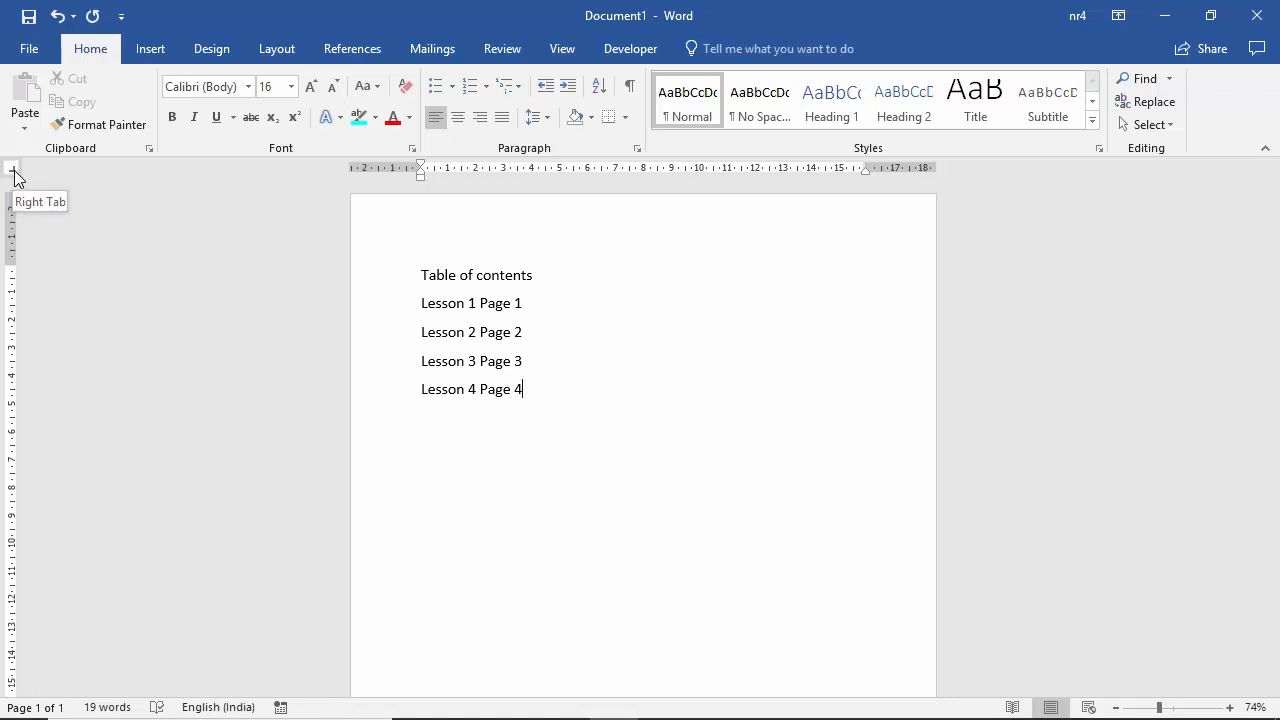
left_click(13, 174)
left_click(13, 173)
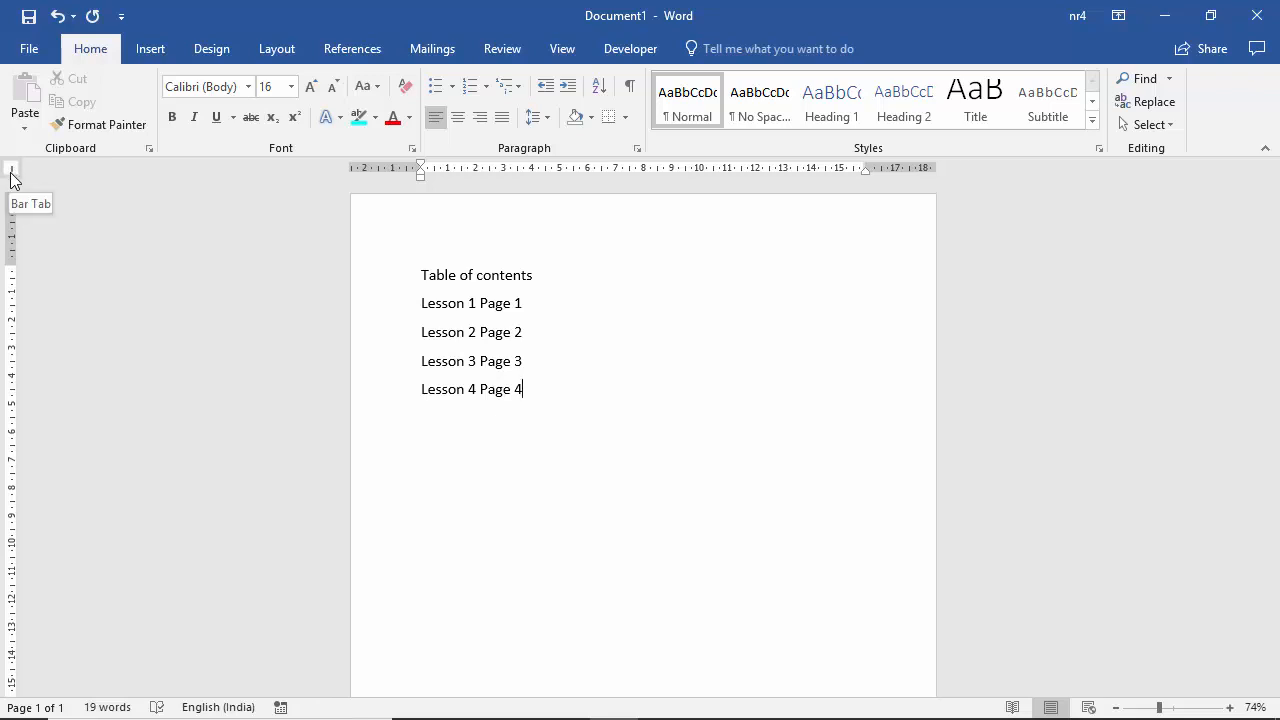
left_click(12, 174)
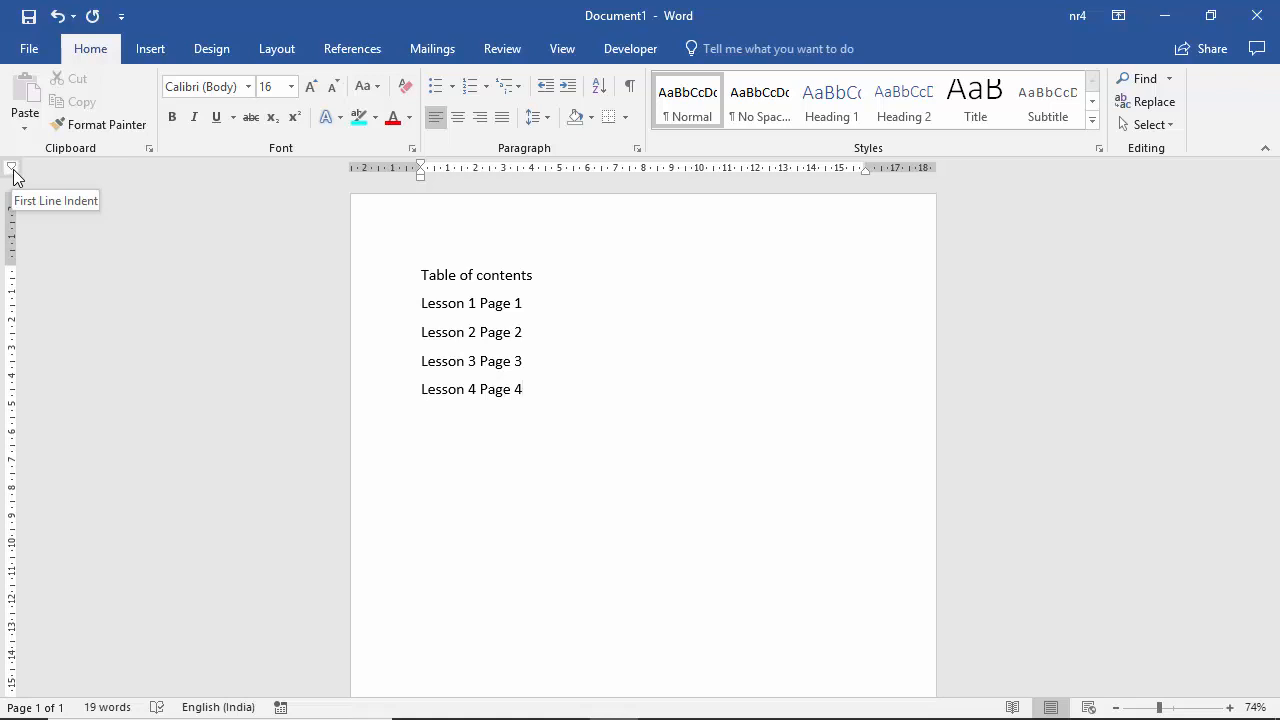
left_click(13, 174)
left_click(11, 174)
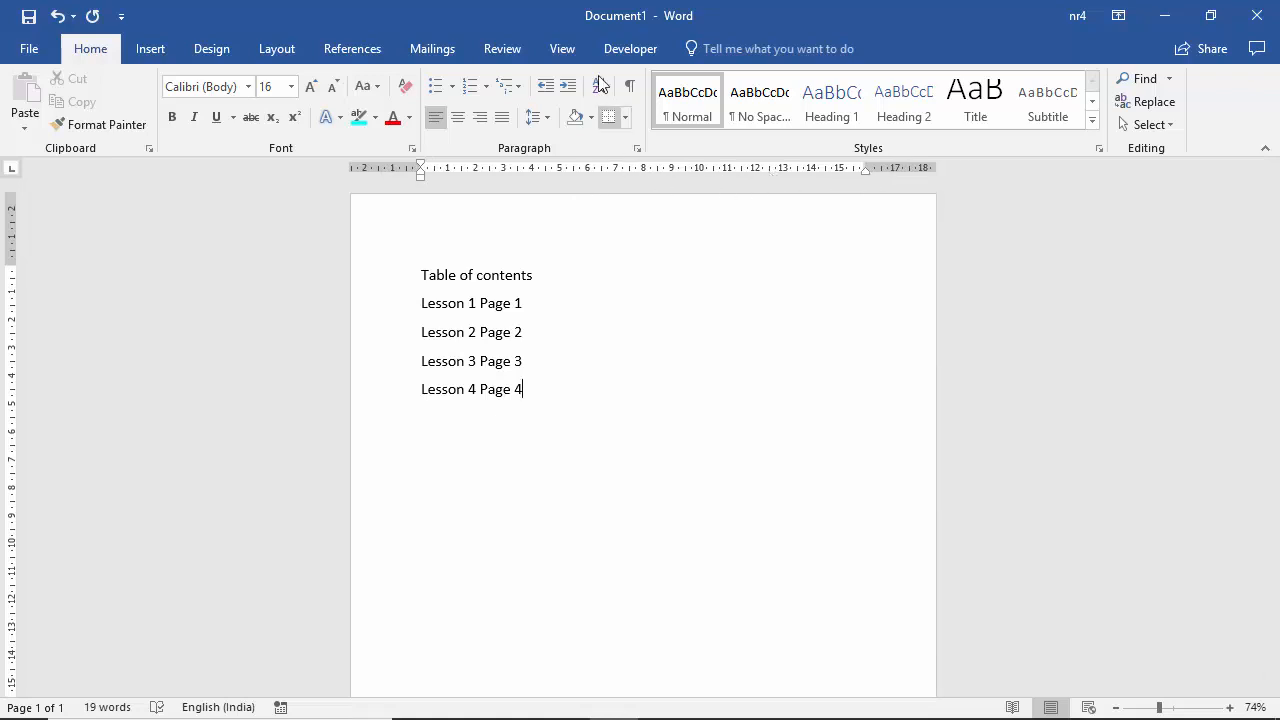
- Hide the ruler and show it again
left_click(563, 50)
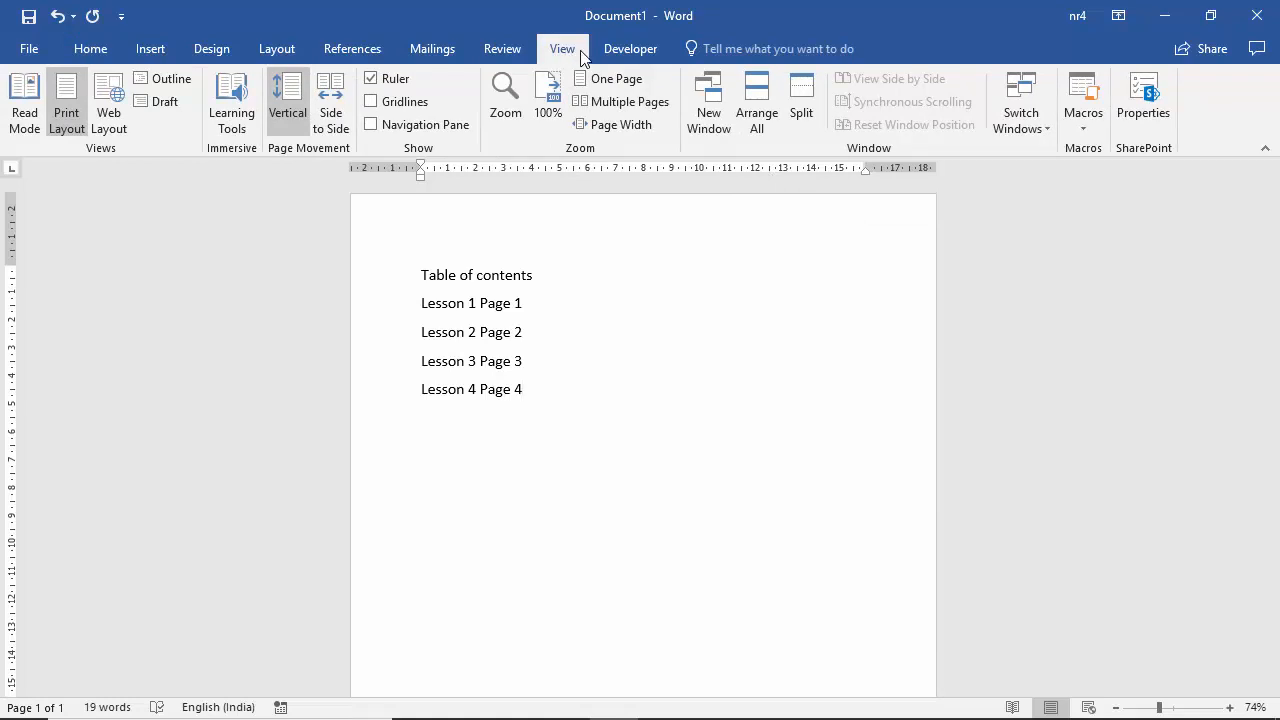
left_click(372, 80)
left_click(372, 80)
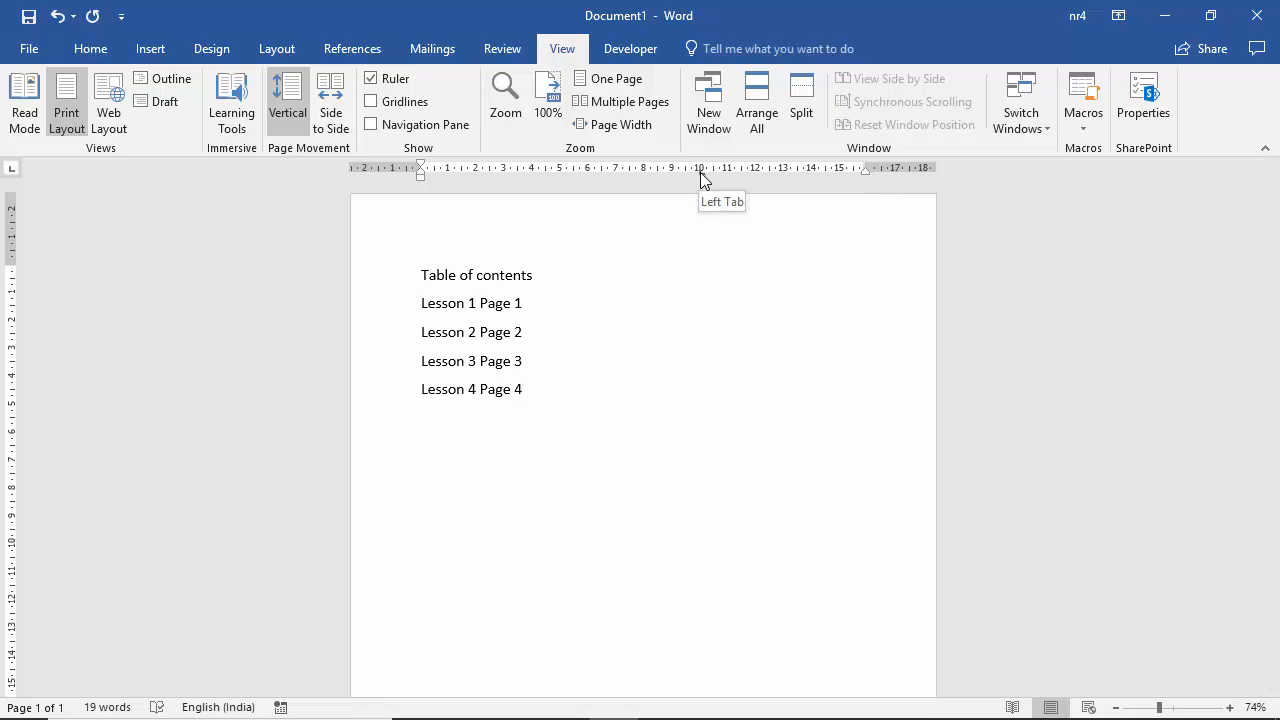
- Place left tab stops at 10 cm on the Lesson 4 and Lesson 1 lines and tab Page 1 across
mouse_move(700, 174)
left_mouse_down()
mouse_move(777, 180)
mouse_move(618, 176)
mouse_move(697, 175)
left_mouse_up()
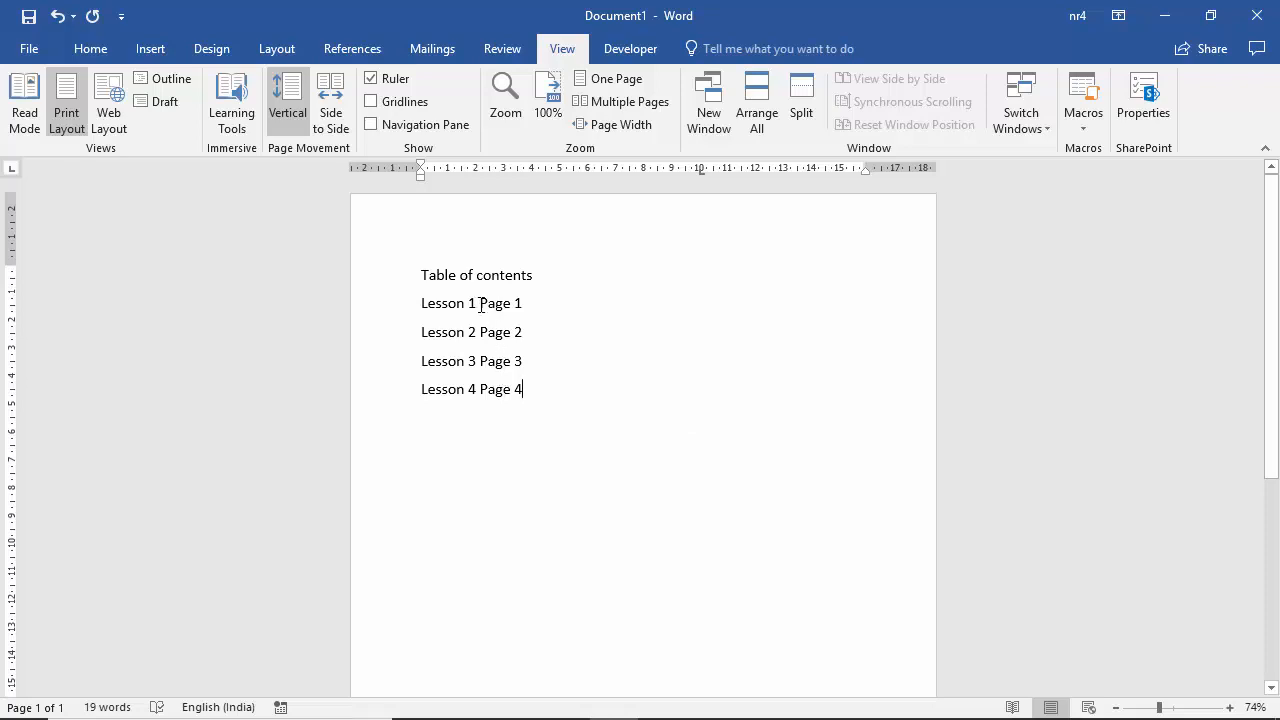
left_click(481, 305)
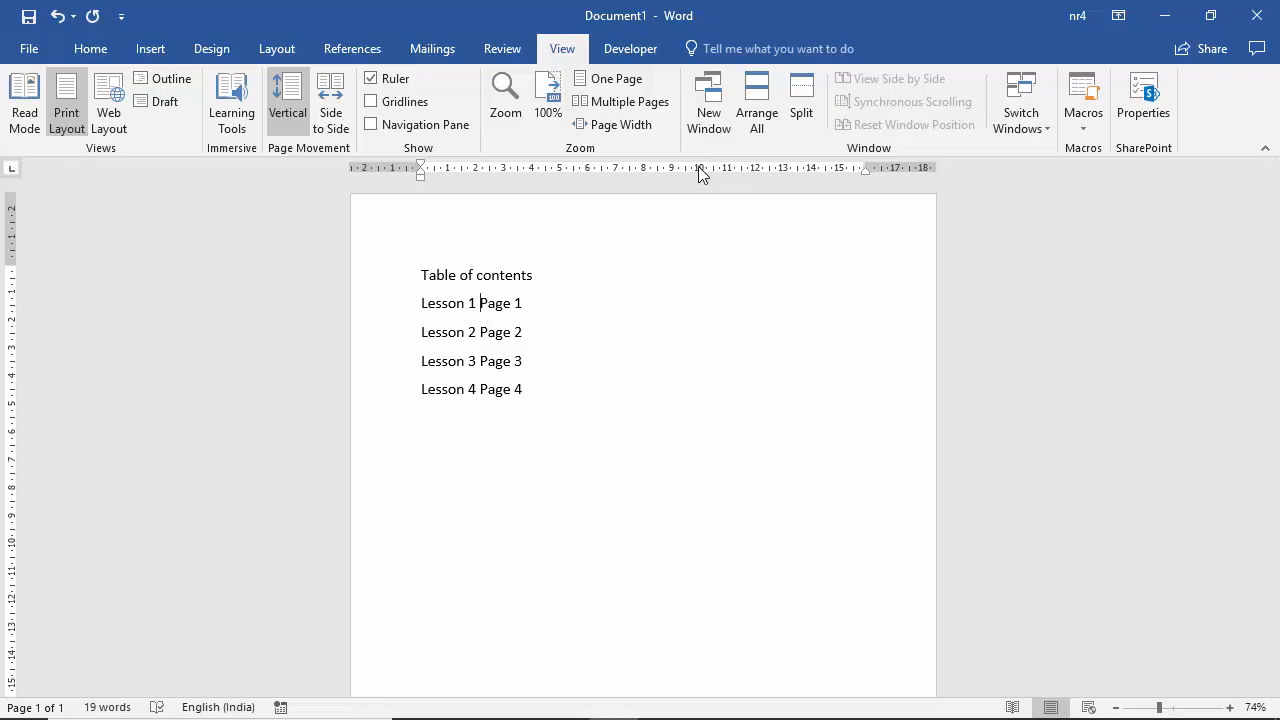
left_click(480, 303)
key("Tab")
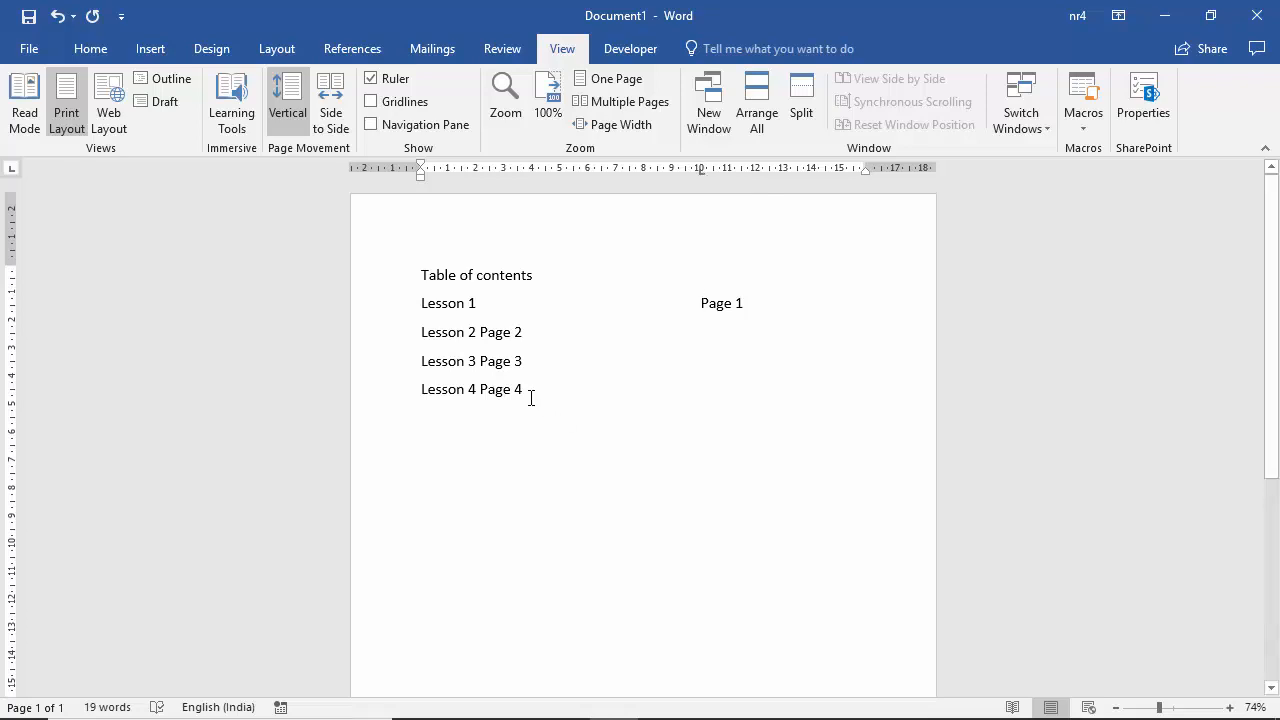
- Place a right tab stop at 10 cm on the Lesson 2 line and tab Page 2 across to it
left_click(481, 333)
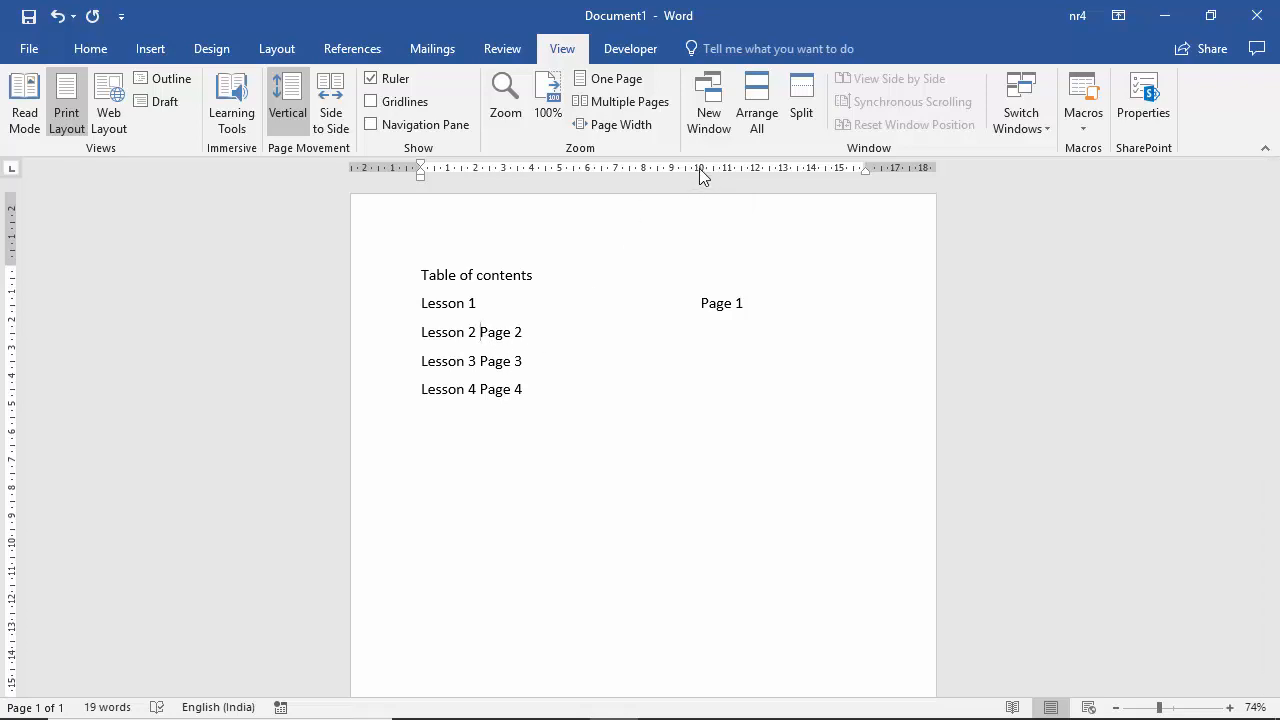
double_click(12, 168)
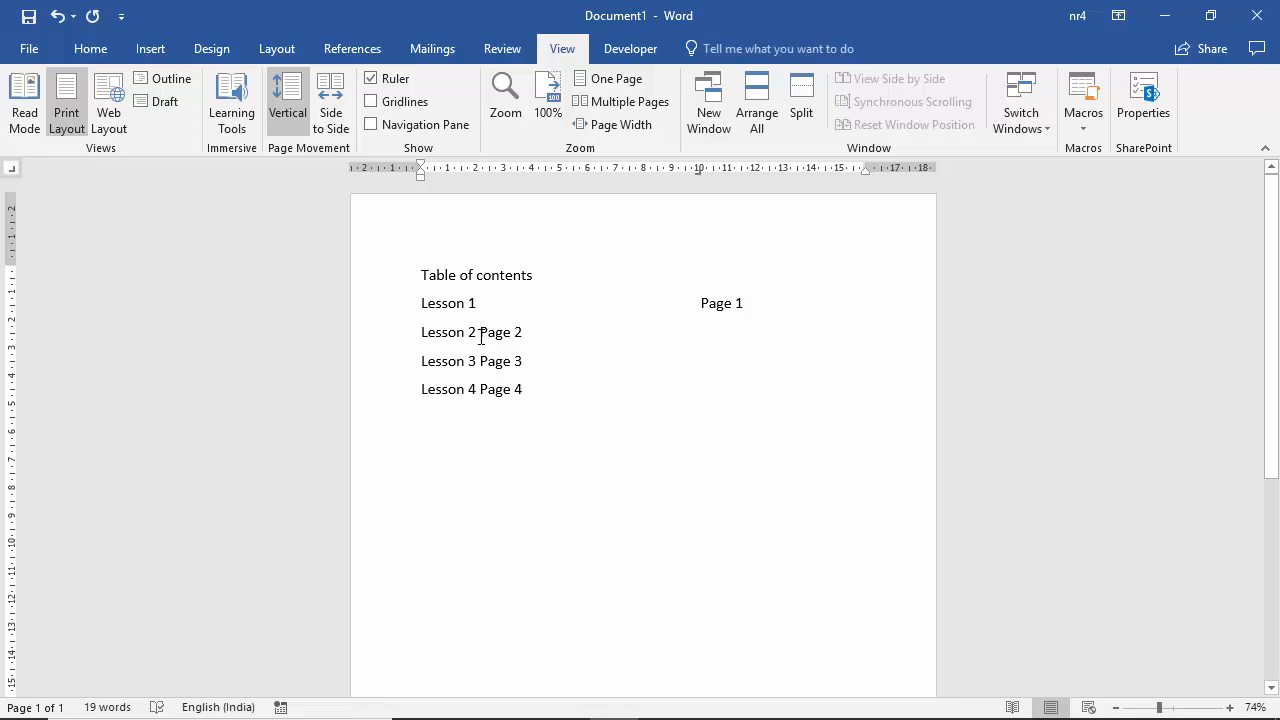
key("Tab")
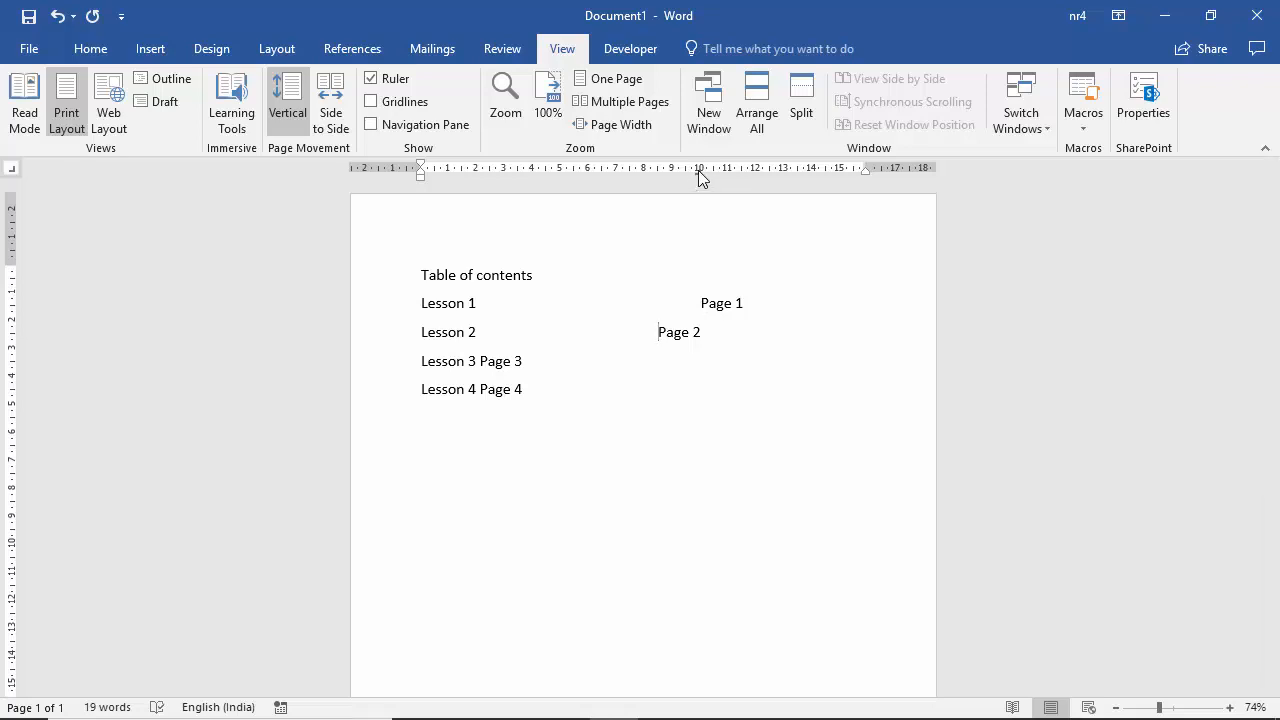
- Place a center tab stop at 10 cm on the Lesson 3 line and tab Page 3 across to it
left_click(479, 364)
left_click(12, 169)
key("Tab")
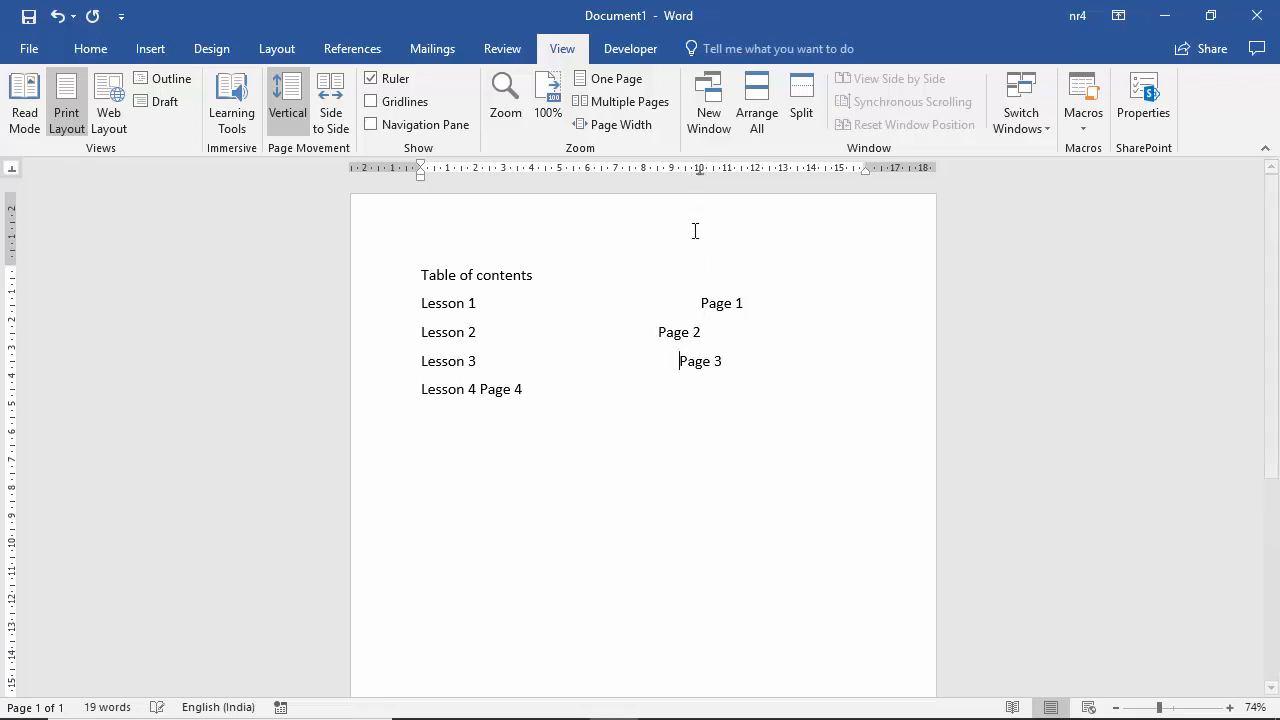
- Remove the 10 cm tab stops from the Lesson 1, Lesson 2 and Lesson 3 lines
left_click(702, 171)
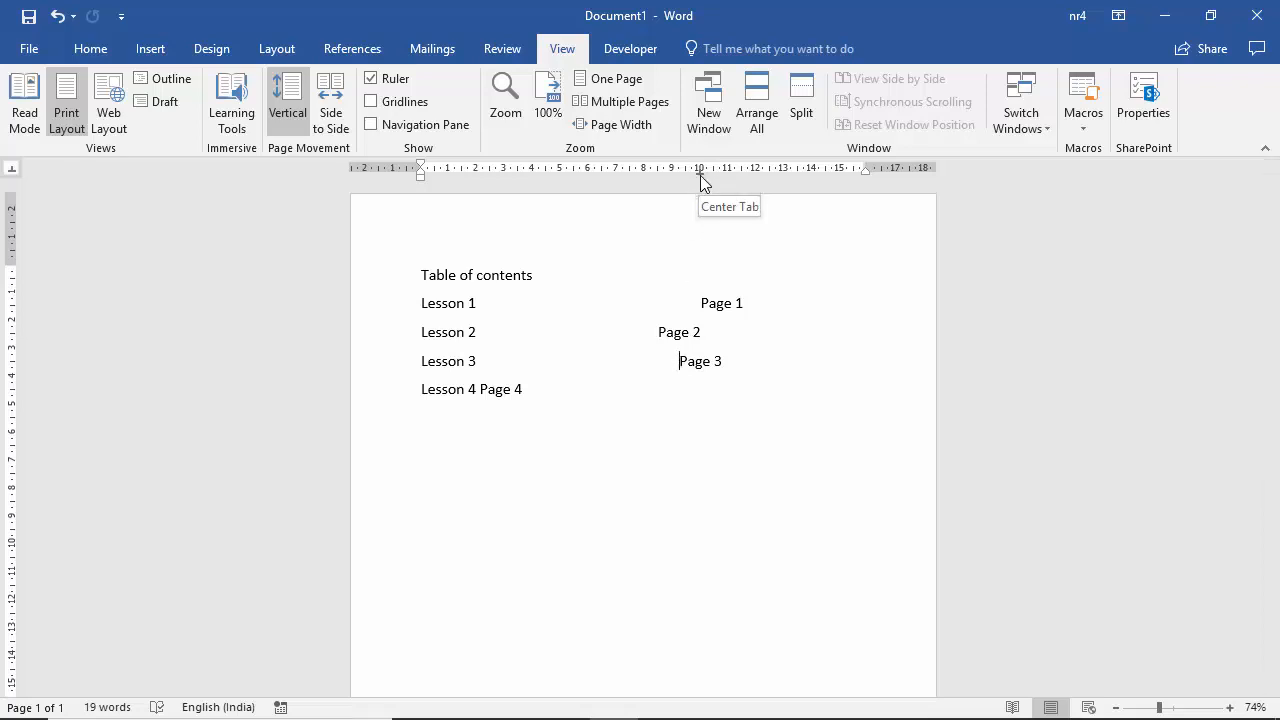
left_click_drag(701, 173, 699, 210)
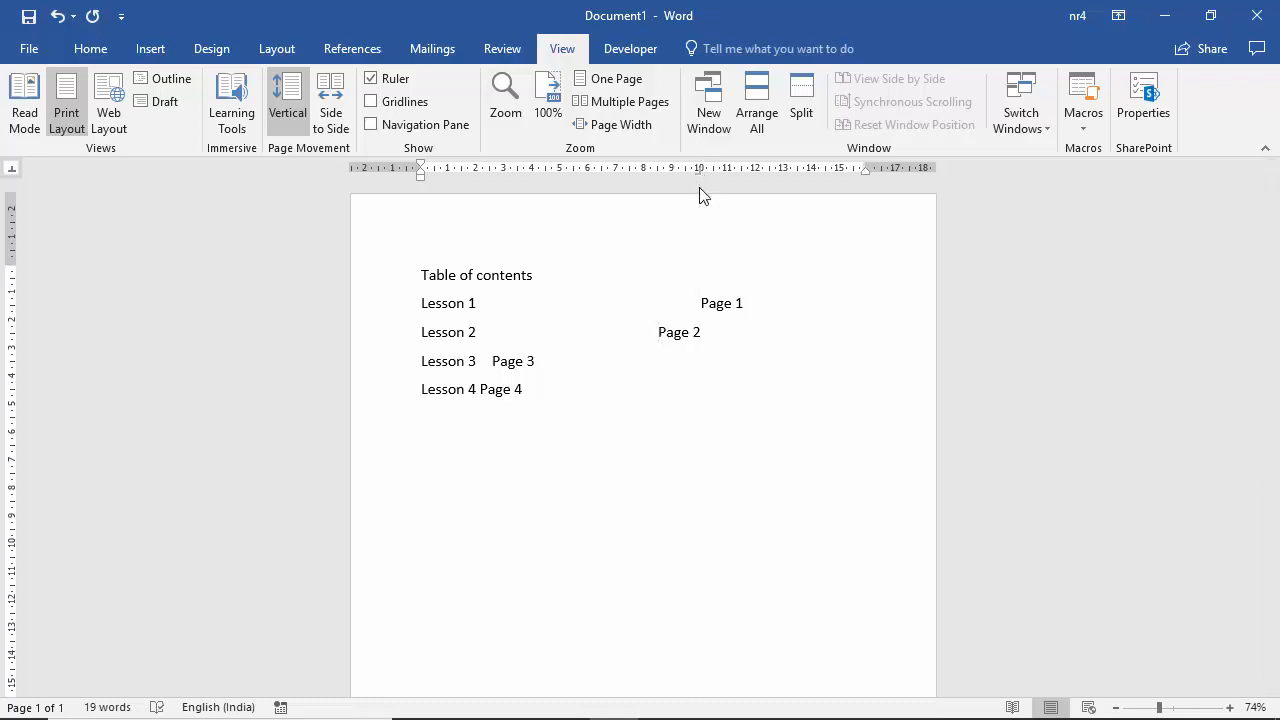
left_click_drag(699, 171, 703, 273)
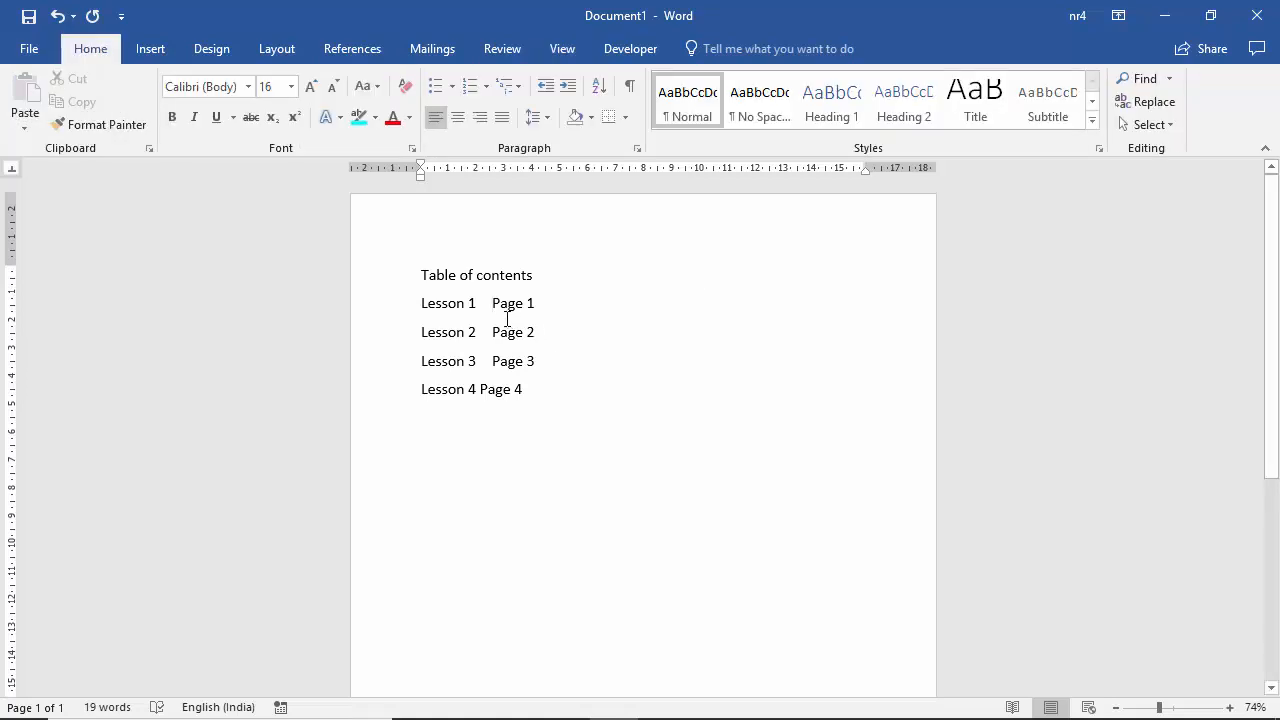
- Set a left-aligned tab stop at 12 cm with dotted leader 2 for the Lesson 1 line
left_click(491, 311)
left_click(637, 148)
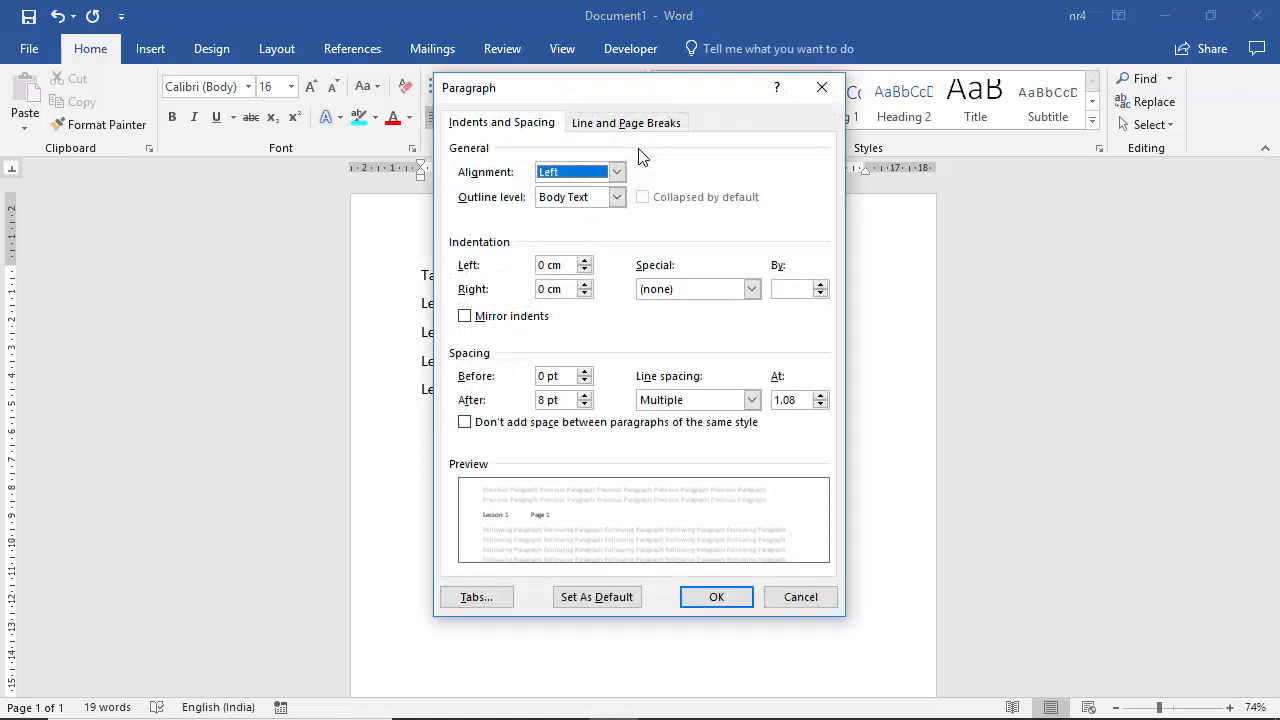
left_click(477, 600)
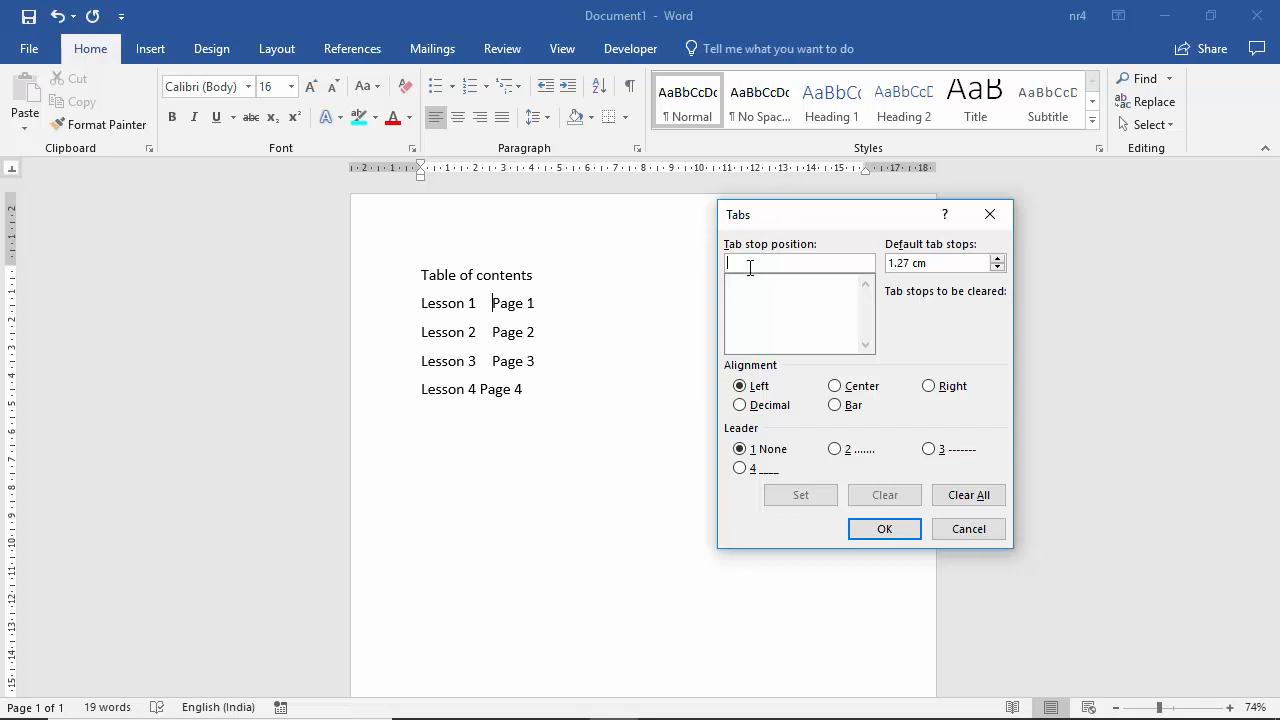
type("12")
left_click(743, 389)
left_click(836, 451)
left_click(884, 531)
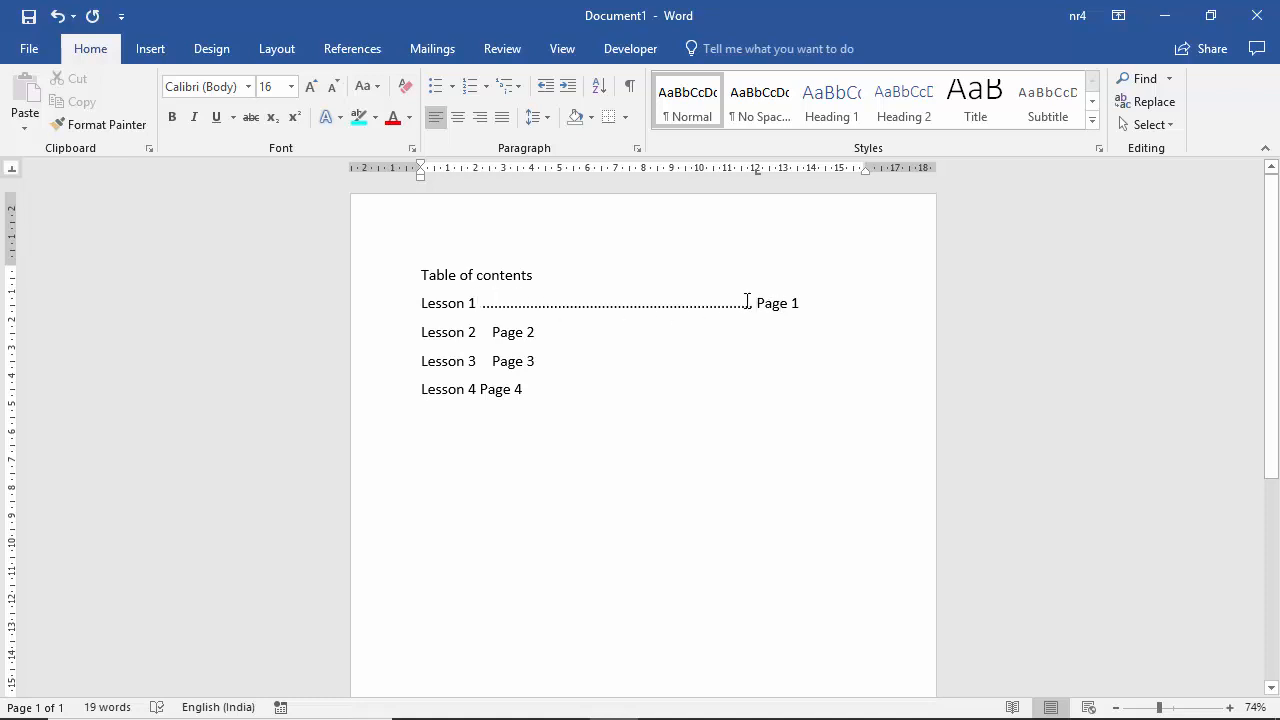
- Apply a left tab stop at 12 cm with a dotted leader to the Lesson 2 and Lesson 3 lines
left_click(494, 332)
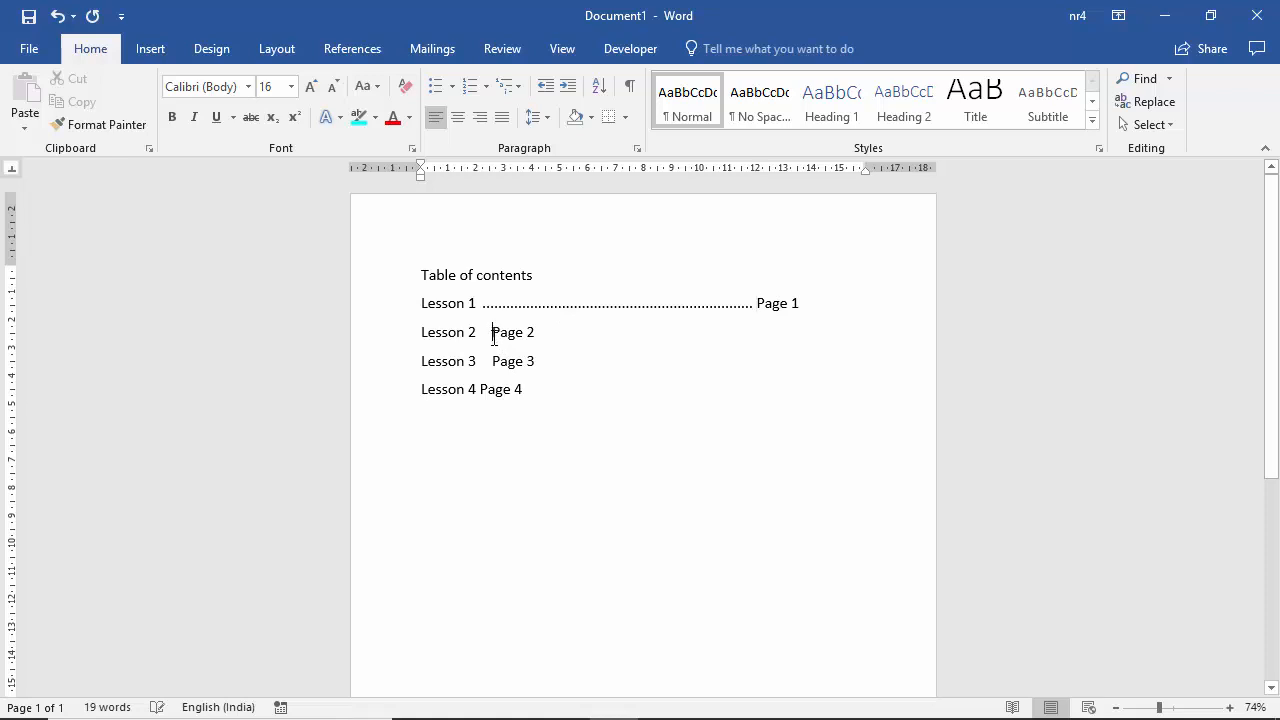
left_click(637, 149)
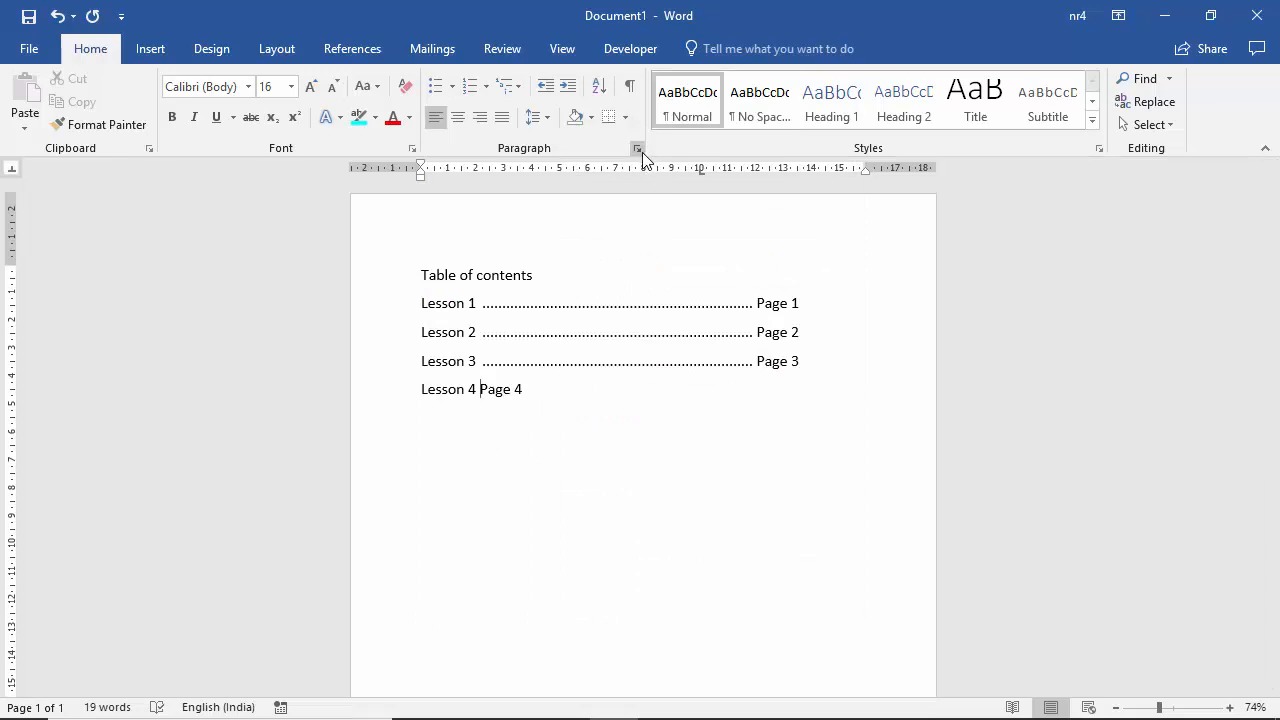
- Replace the Lesson 4 line's 10 cm tab stop with a left one at 12 cm with dotted leader 2, and tab Page 4 across
left_click_drag(701, 170, 700, 251)
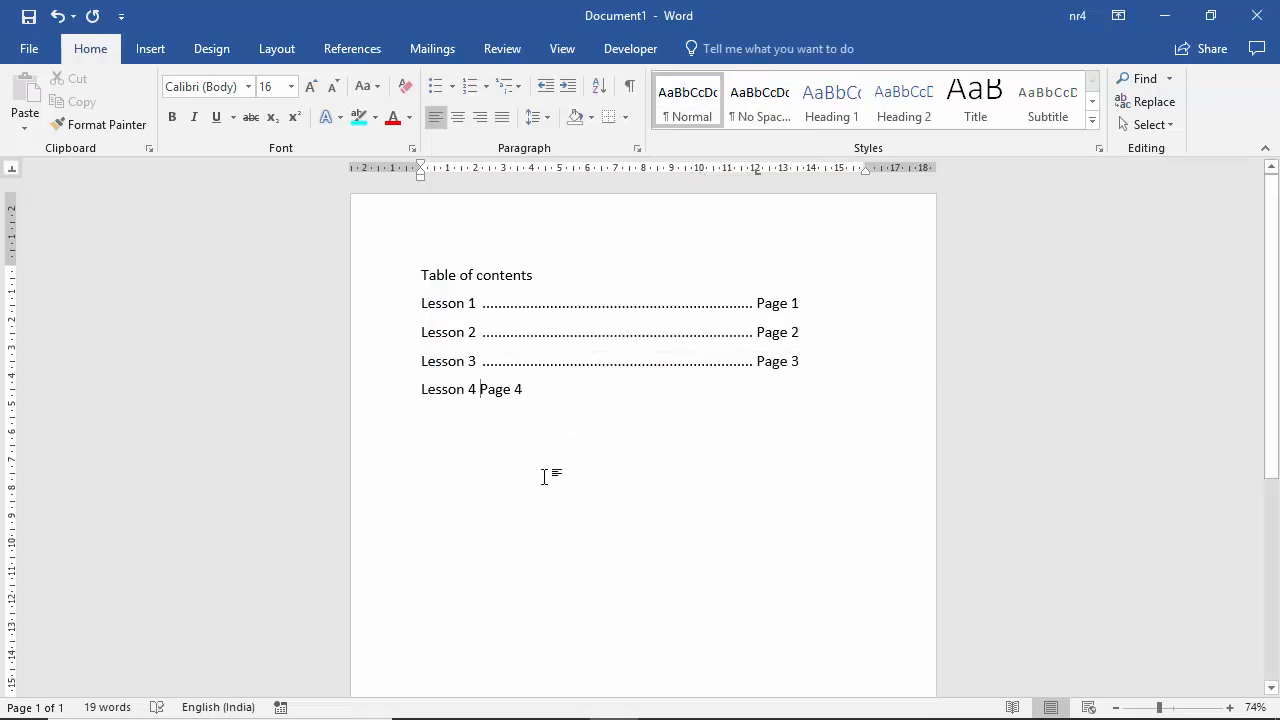
left_click(637, 148)
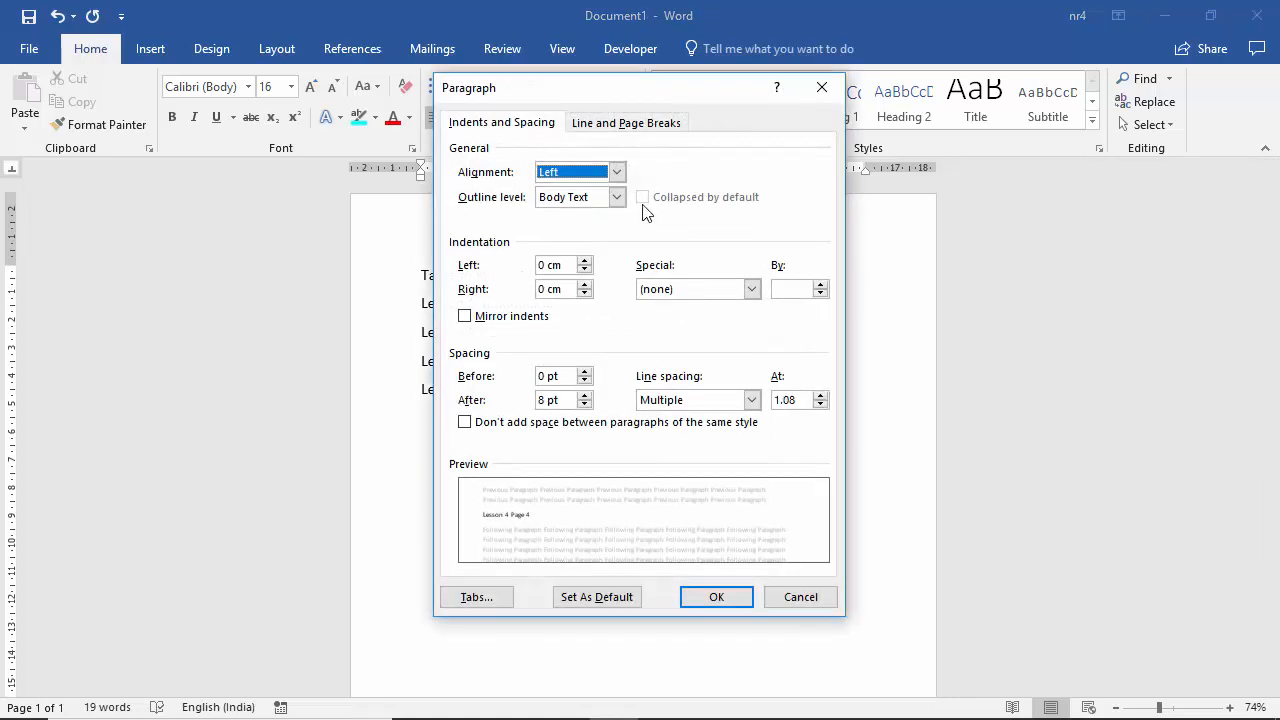
left_click(472, 598)
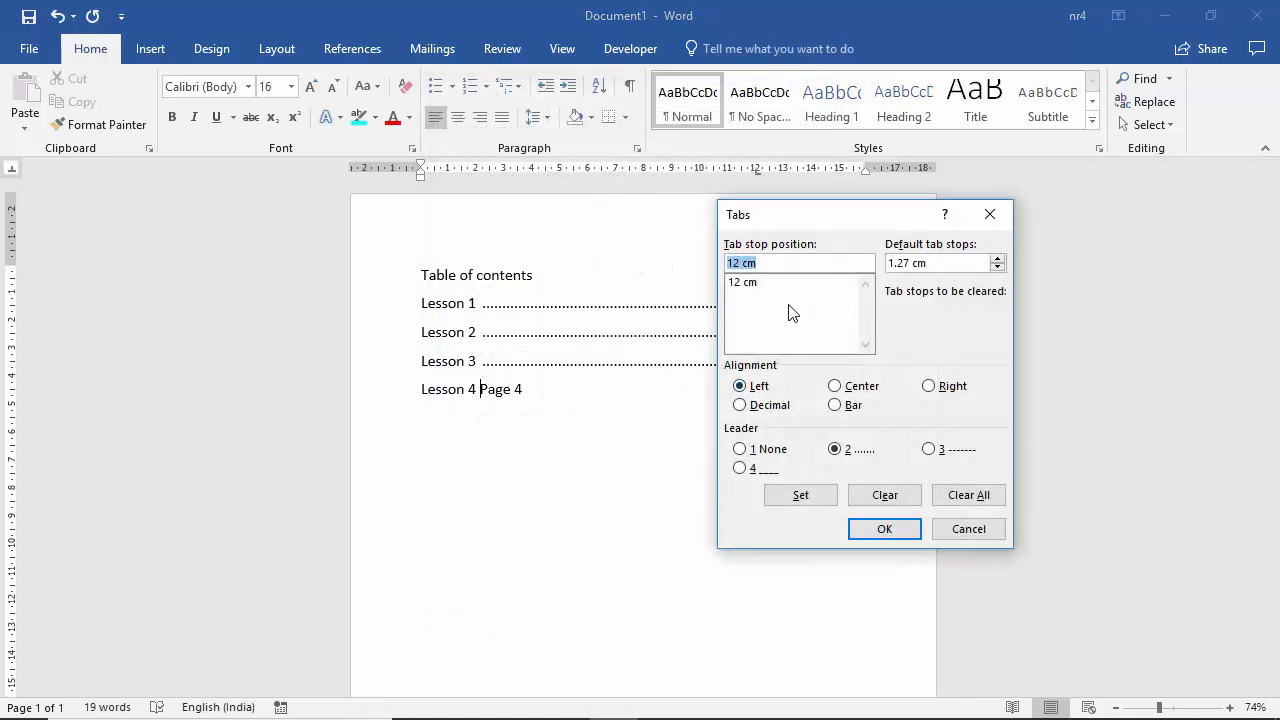
left_click(742, 388)
left_click(836, 450)
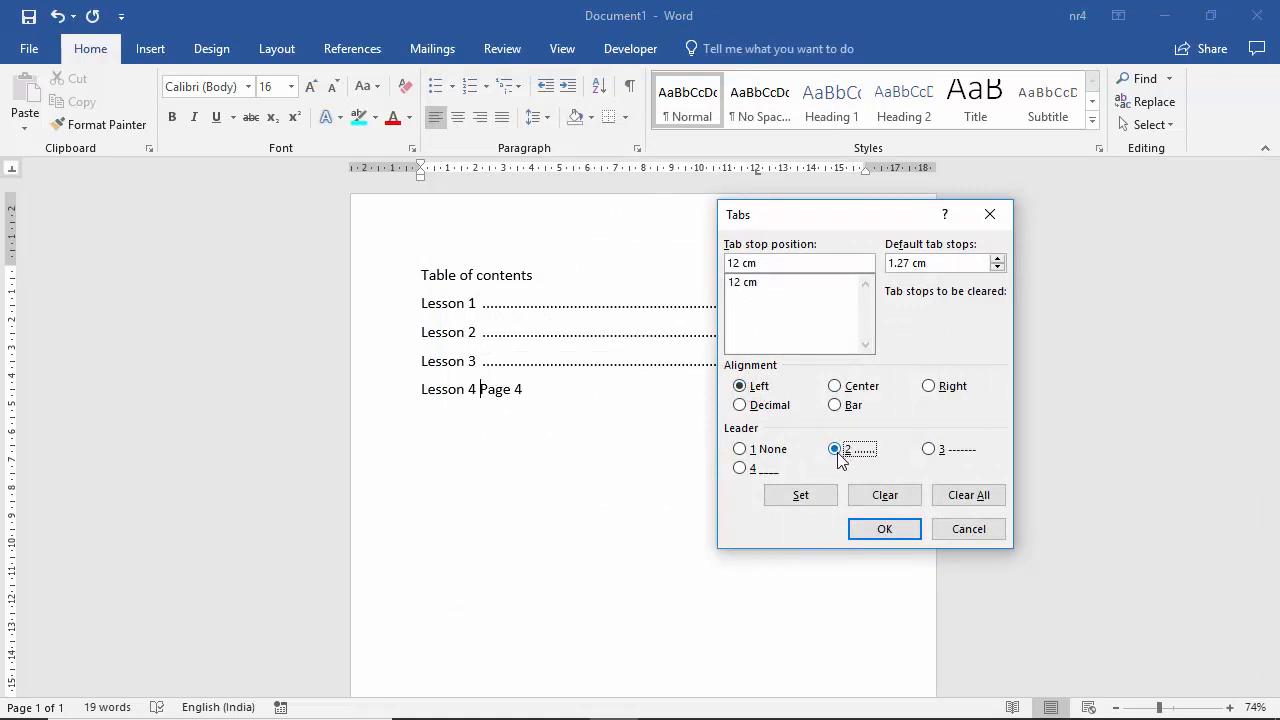
left_click(885, 530)
key("Tab")
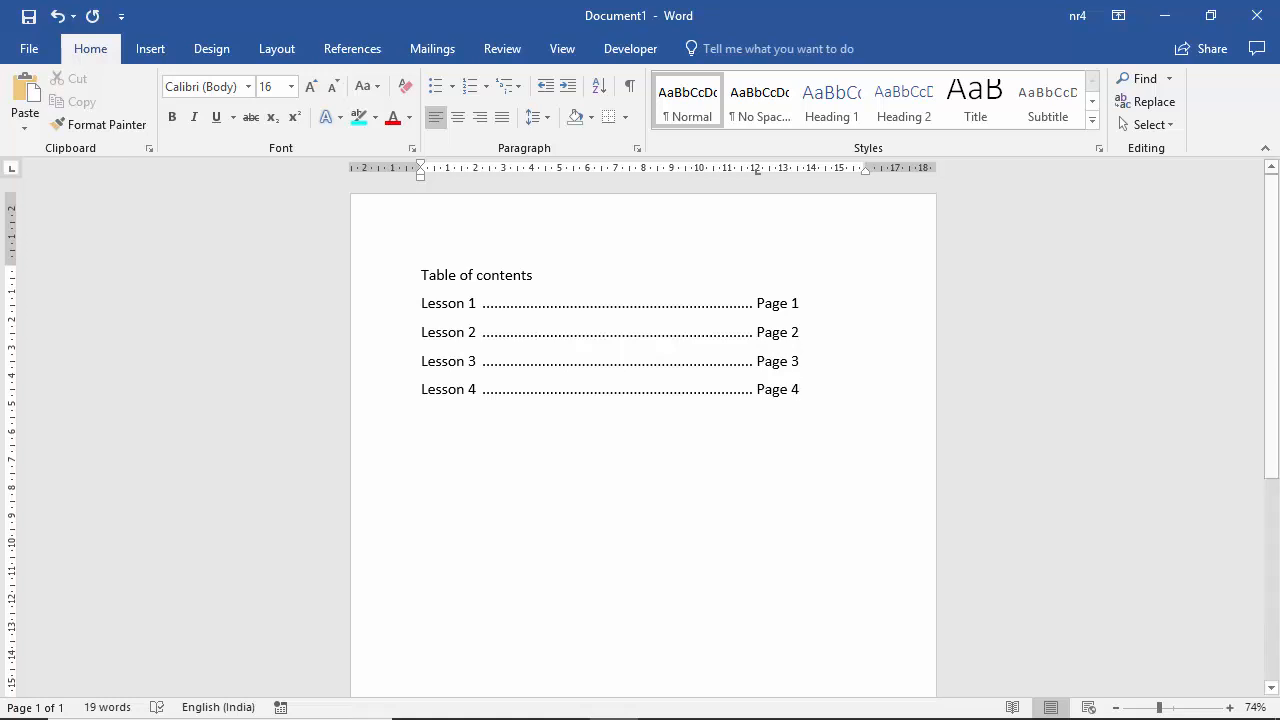
- Add the title "Introduction" after Lesson 1 and "The Method of Programming" after Lesson 2, before their dotted leaders
left_click(482, 304)
type("Introduc")
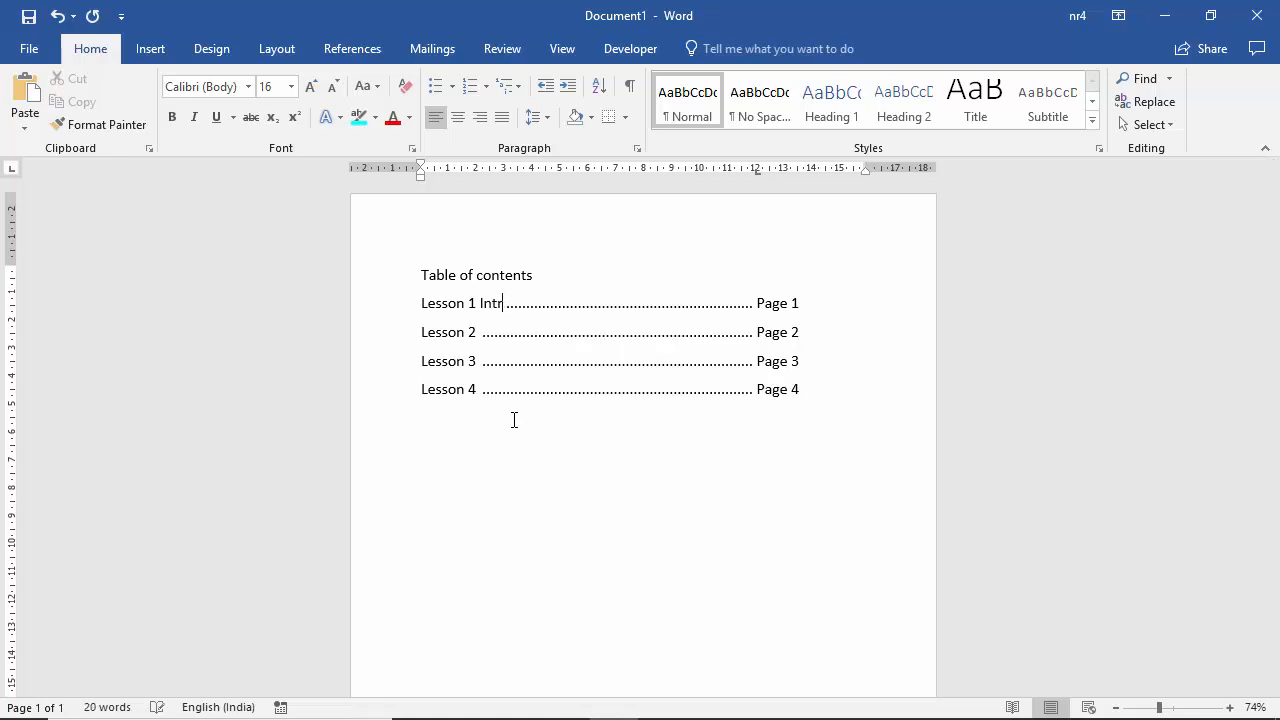
type("tion")
key("Down")
type("The Method ")
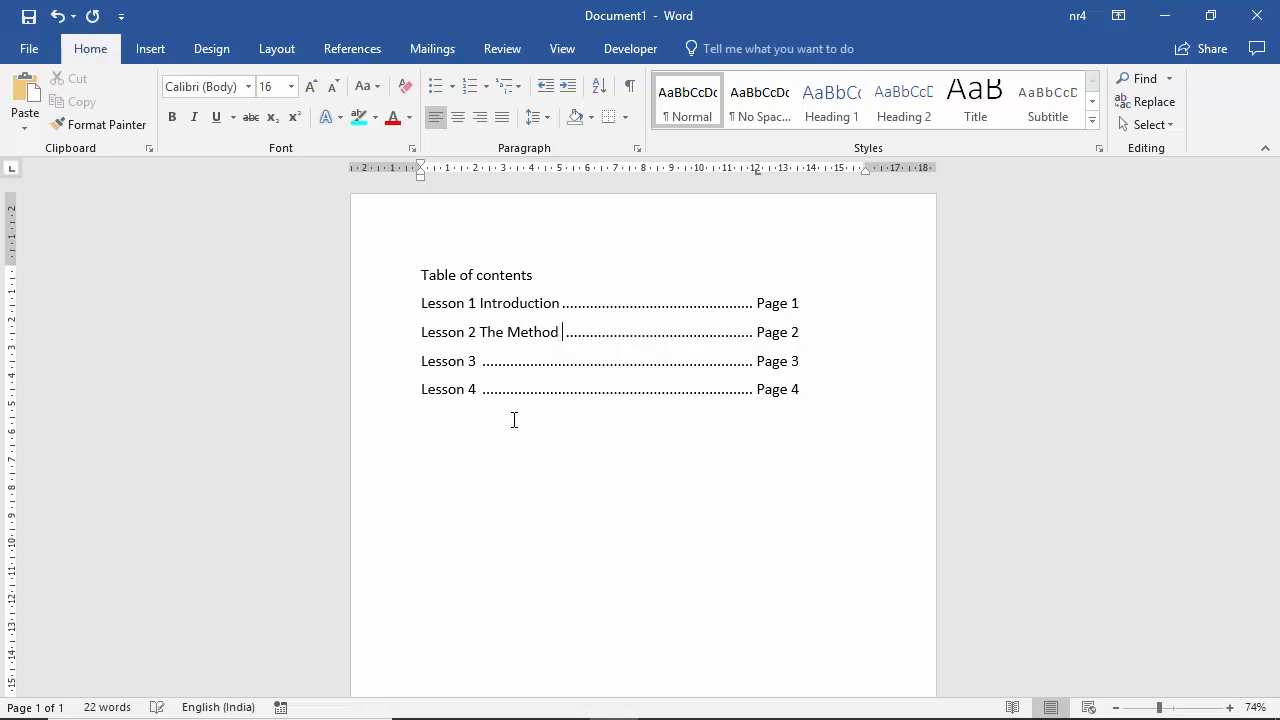
type("of Programming")
- Add the title "Process of Programming" after Lesson 3 and "Conclusion" after Lesson 4, and start a new line below the list
left_click(485, 362)
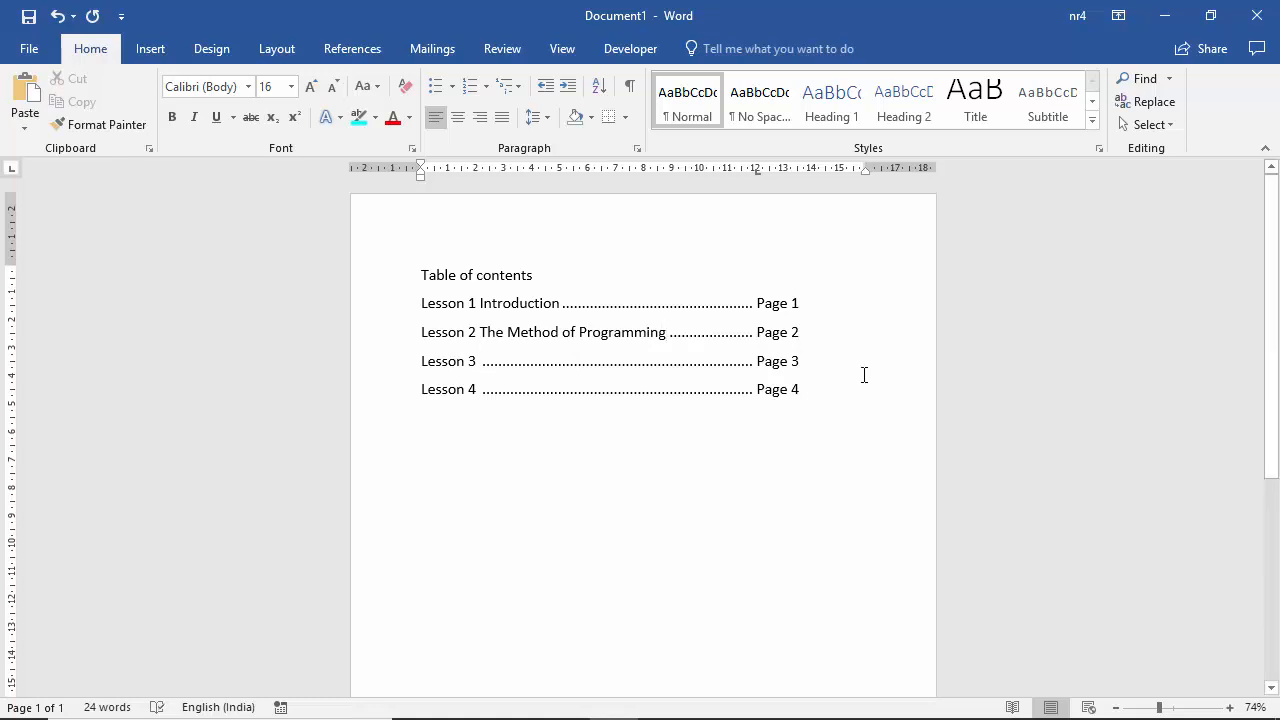
type("Process o")
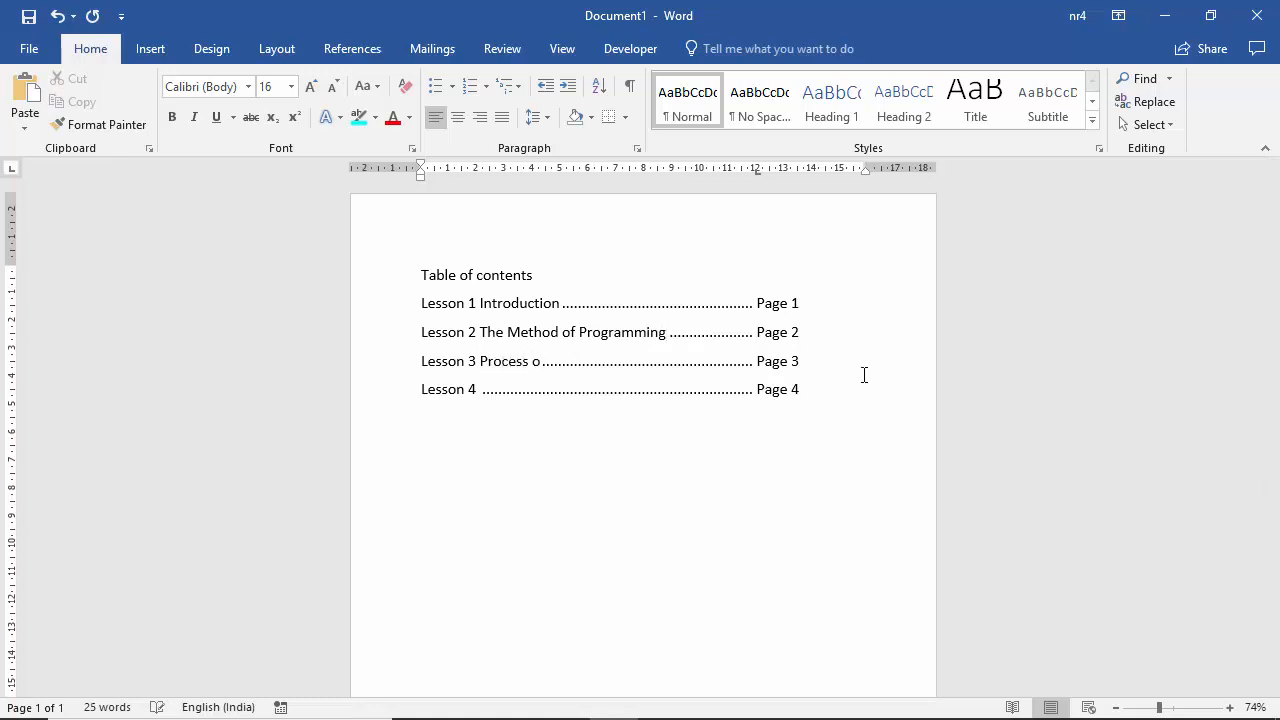
type("f ProgrammingConlu")
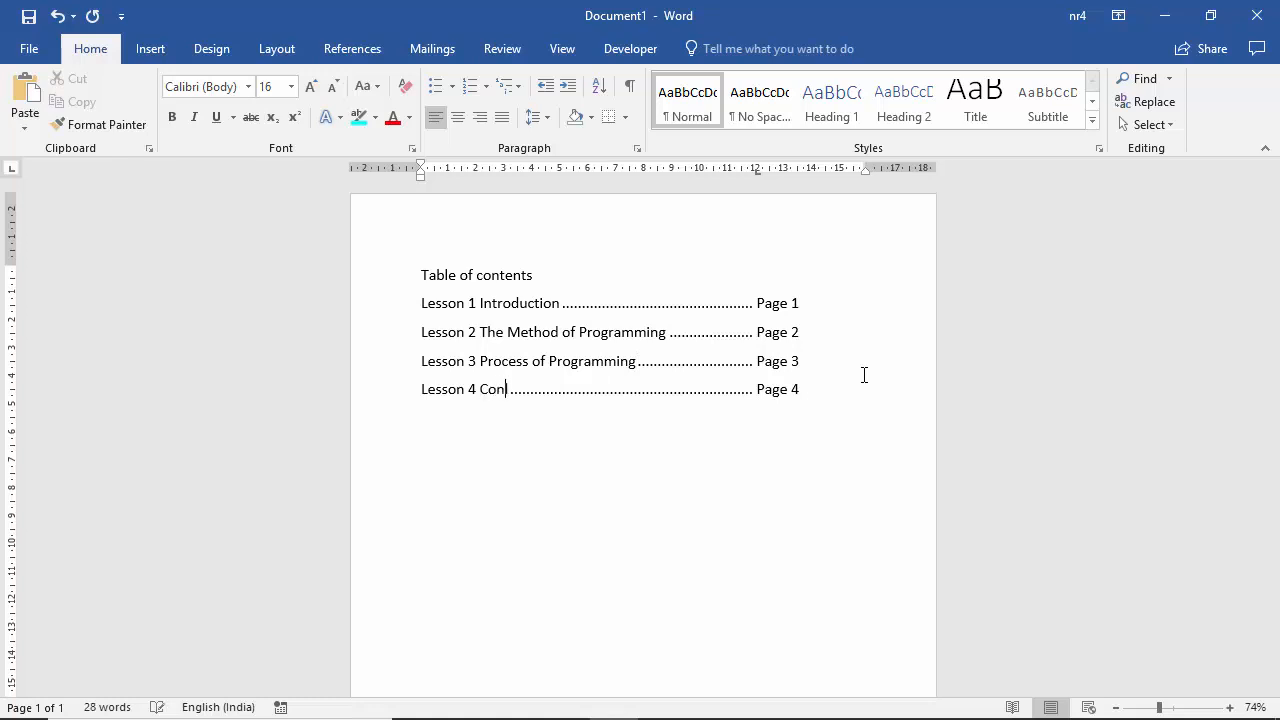
type("sion")
key("Return")
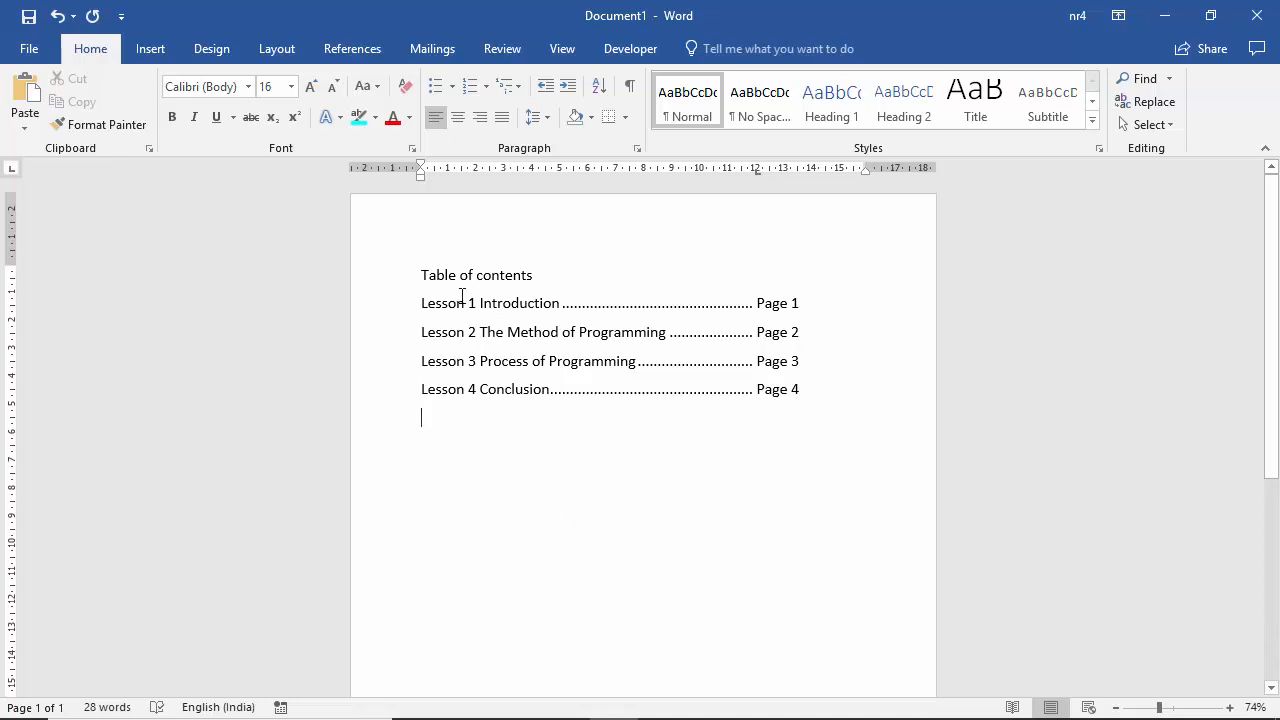
- Place the insertion point at the start of the "Table of contents" heading
left_click(423, 278)
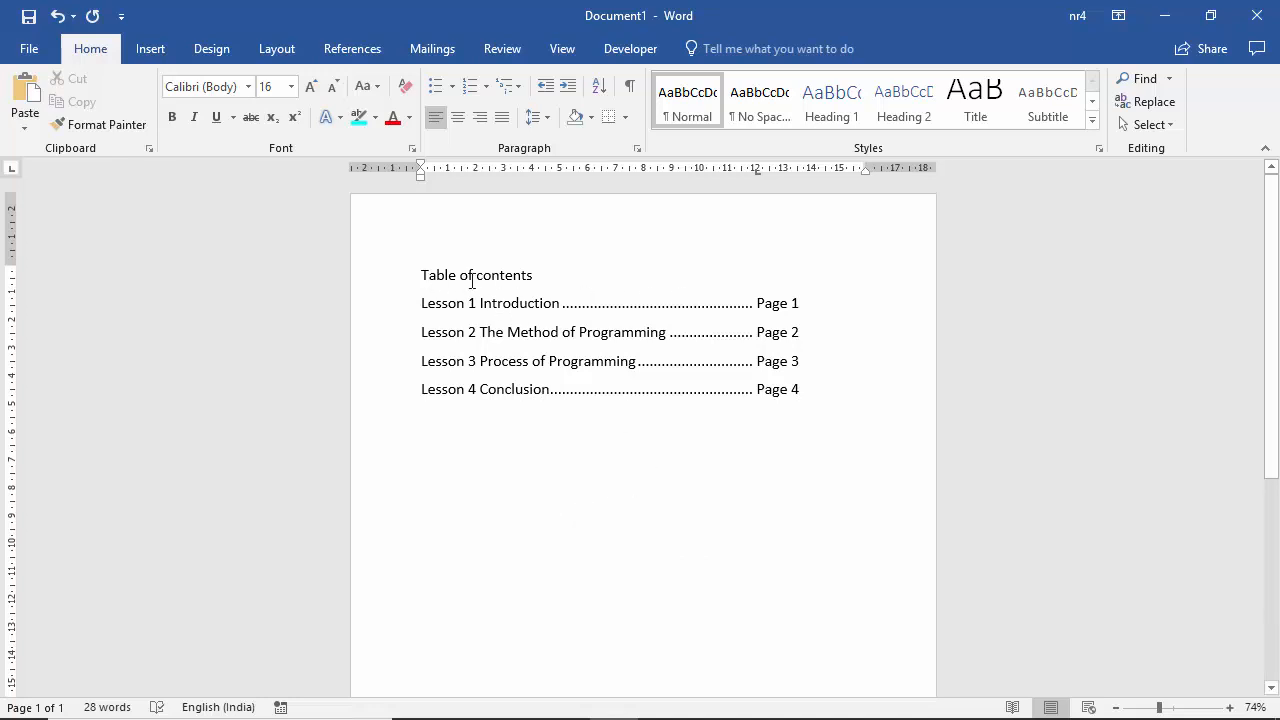